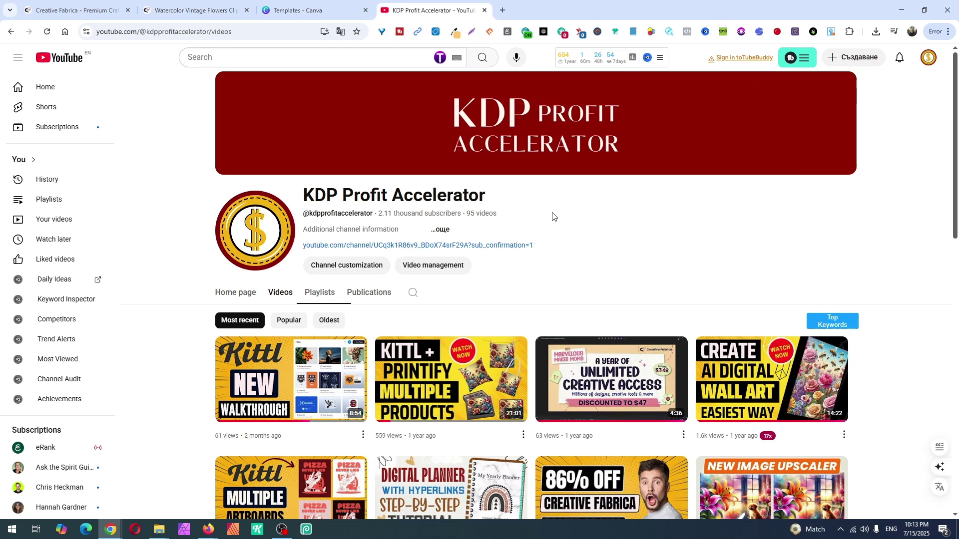
- Switch to Canva and create a new custom-size design of 5000 × 5000 px
{"action": "left_click", "coordinate": [319, 11]}
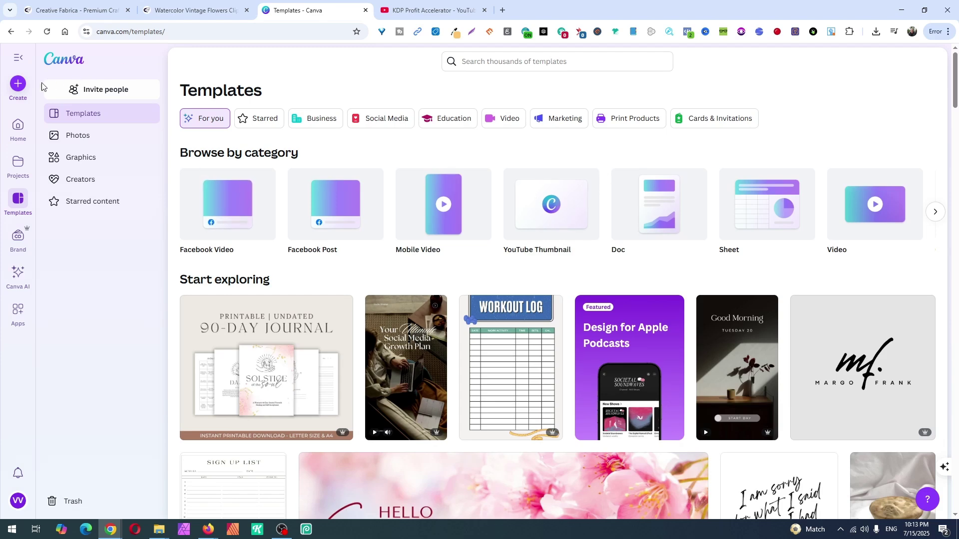
{"action": "left_click", "coordinate": [18, 84]}
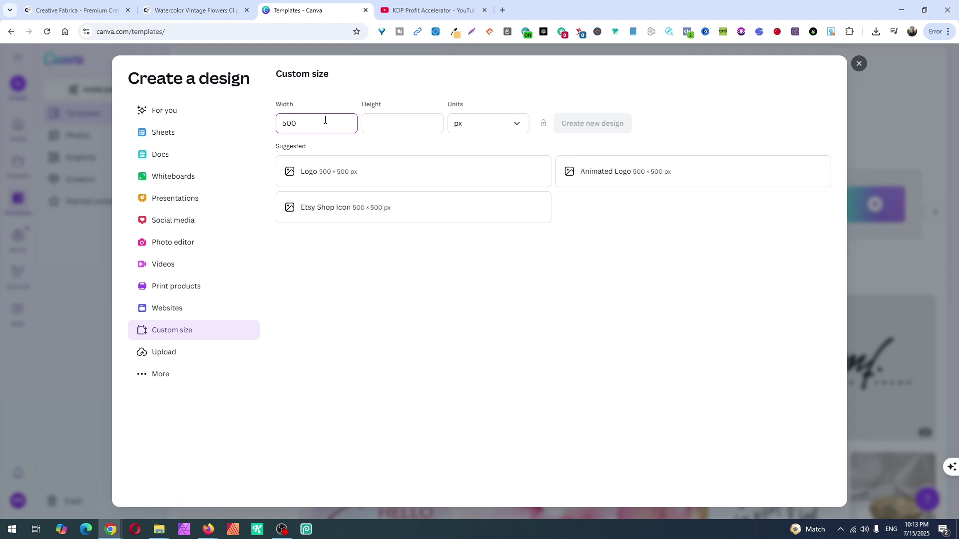
{"action": "left_click", "coordinate": [393, 125]}
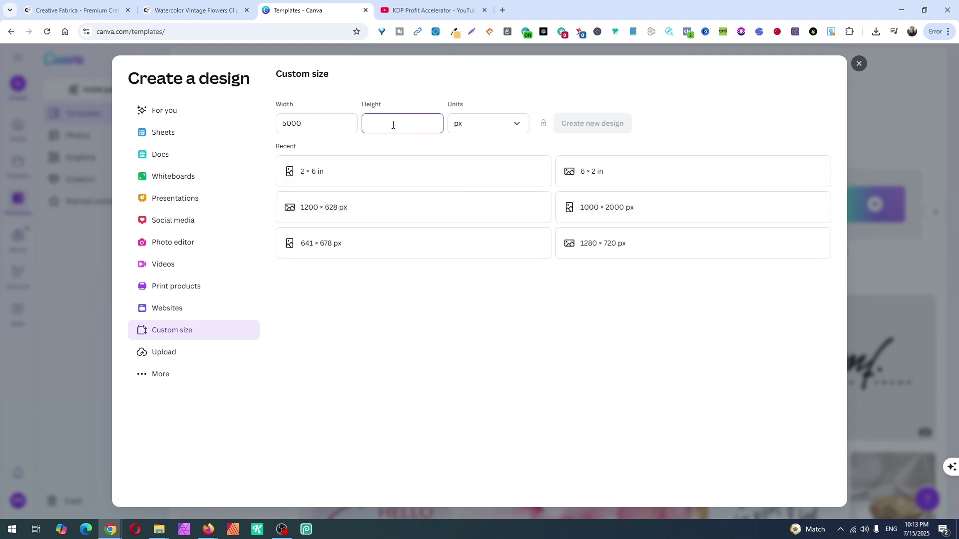
{"action": "left_click", "coordinate": [594, 124]}
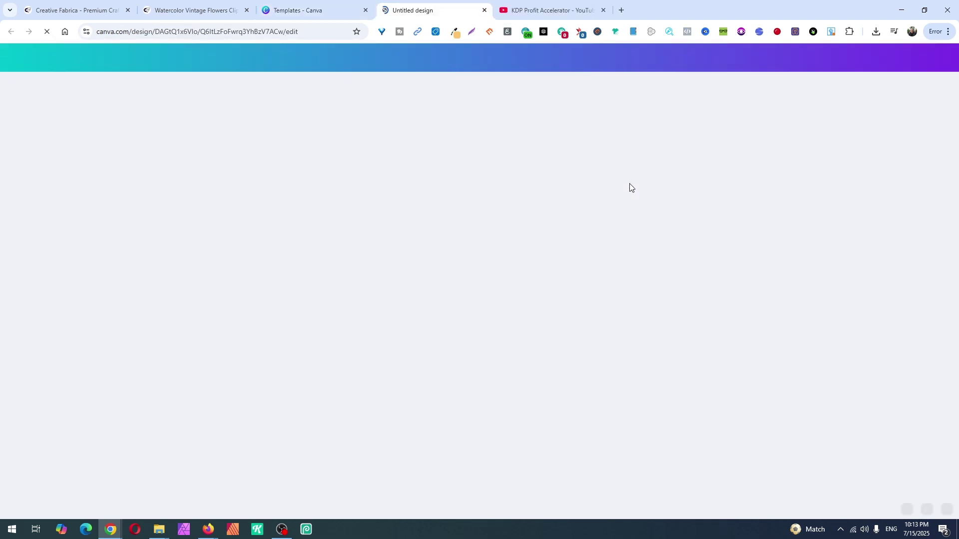
- Switch to Creative Fabrica and look through the free graphics for usable clipart
{"action": "left_click", "coordinate": [175, 9]}
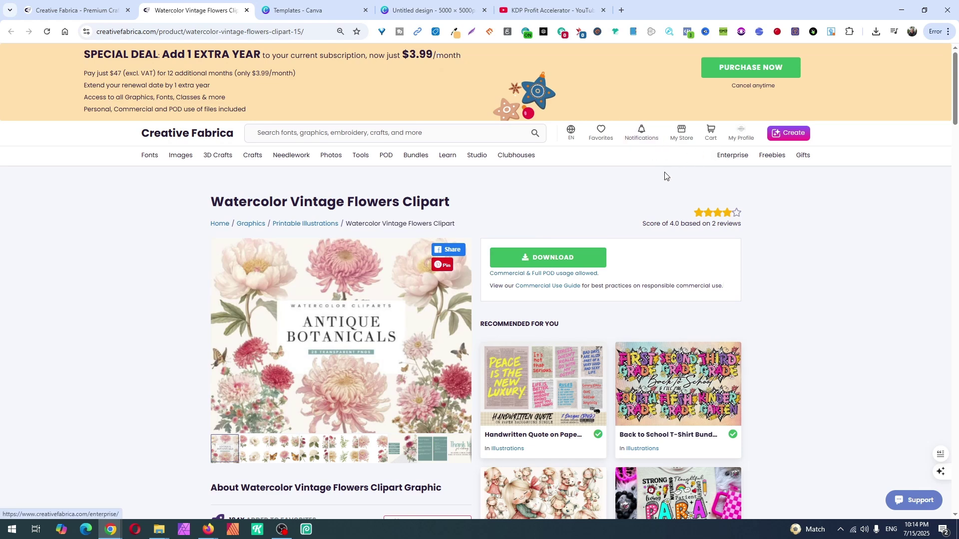
{"action": "mouse_move", "coordinate": [795, 161]}
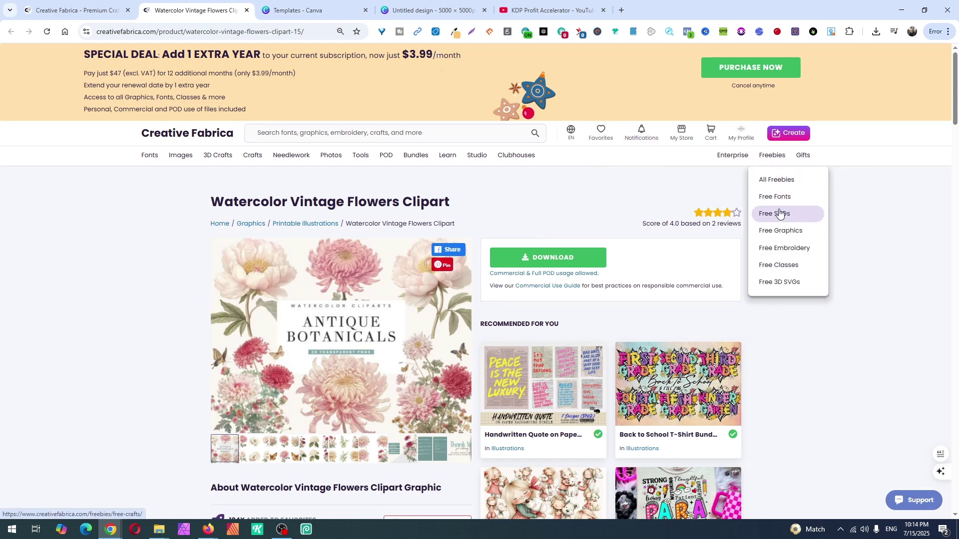
{"action": "left_click", "coordinate": [782, 215]}
{"action": "scroll", "coordinate": [543, 321], "scroll_direction": "down", "scroll_amount": 10}
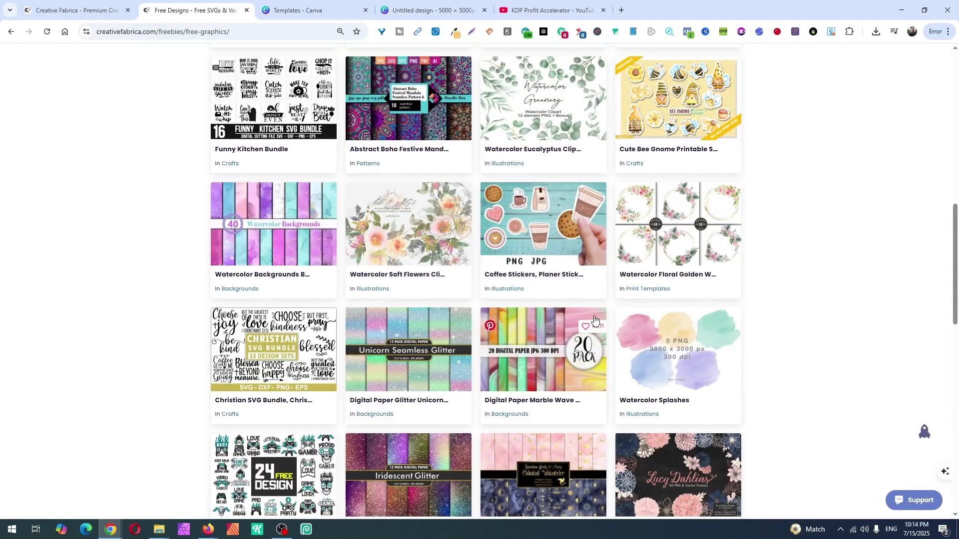
{"action": "scroll", "coordinate": [650, 270], "scroll_direction": "down", "scroll_amount": 3}
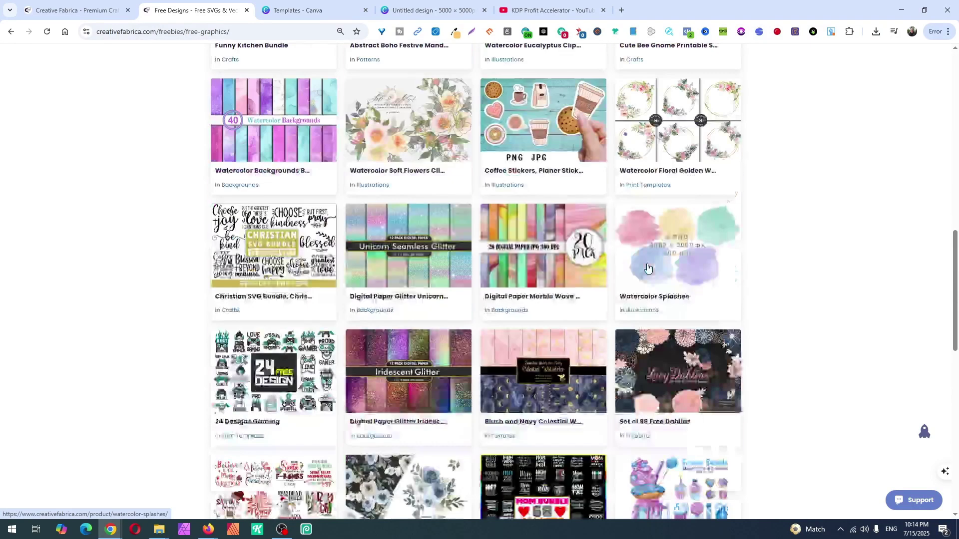
{"action": "scroll", "coordinate": [313, 313], "scroll_direction": "up", "scroll_amount": 15}
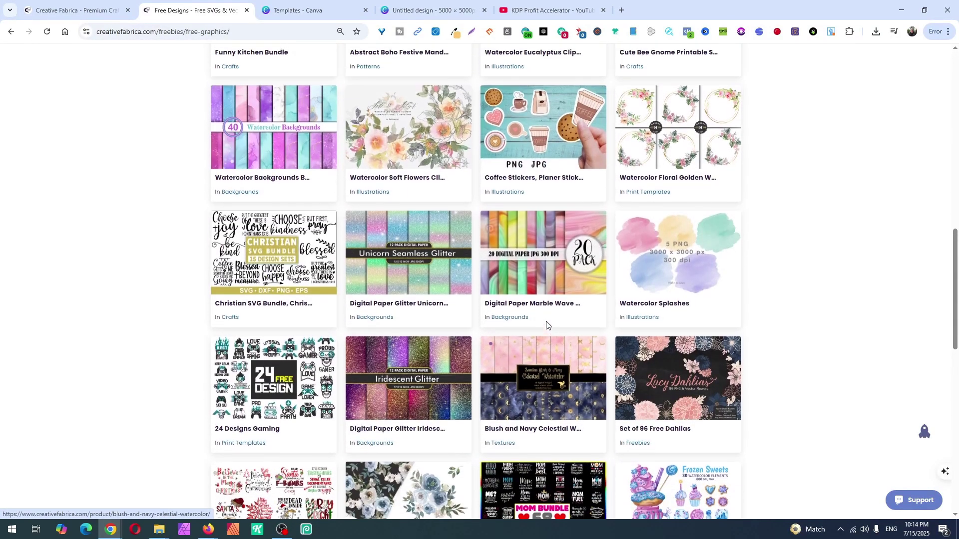
- Return to the 5000 × 5000 px Canva design and add the uploaded chrysanthemum, white flower, hydrangea, burgundy bouquet, butterfly and mixed bouquet images
{"action": "left_click", "coordinate": [327, 14]}
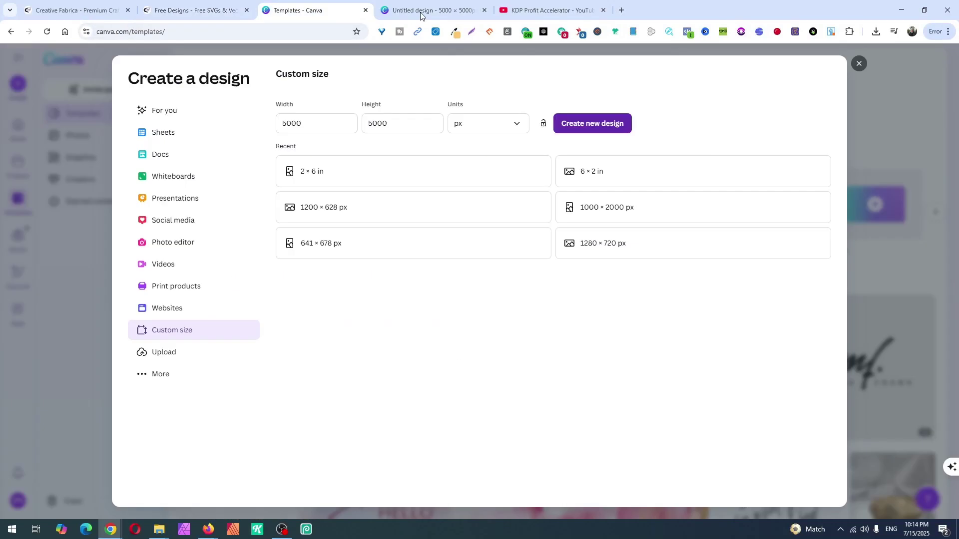
{"action": "left_click", "coordinate": [420, 10]}
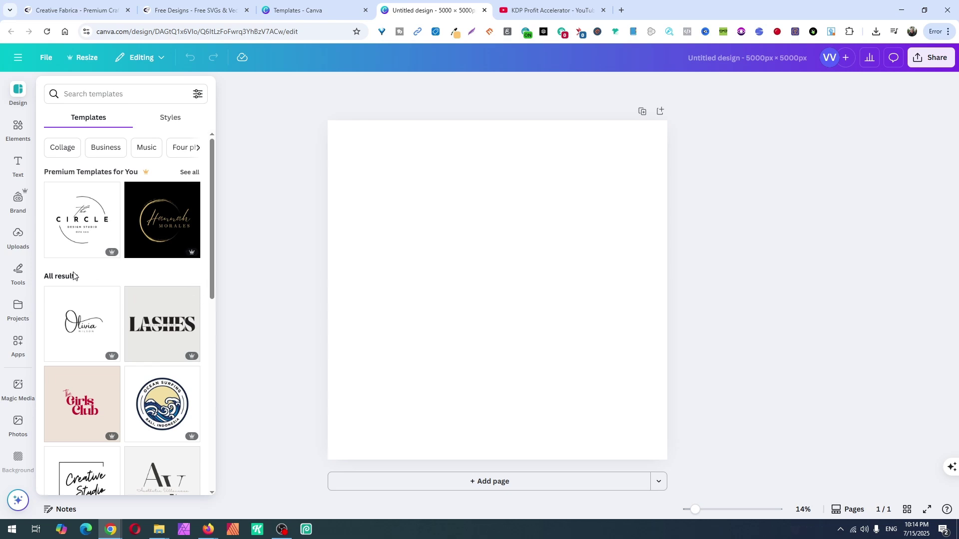
{"action": "left_click", "coordinate": [14, 238]}
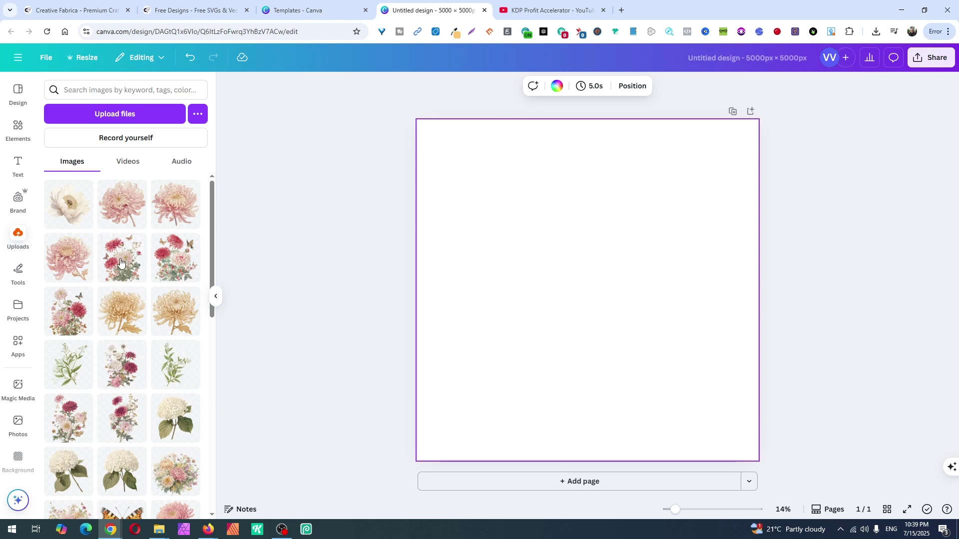
{"action": "left_click", "coordinate": [125, 213]}
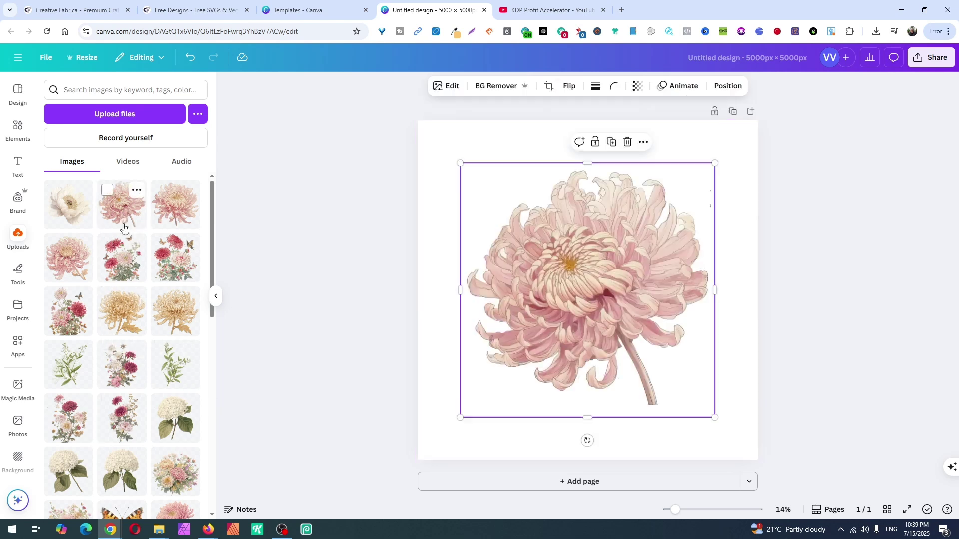
{"action": "left_click", "coordinate": [67, 205]}
{"action": "left_click", "coordinate": [122, 467]}
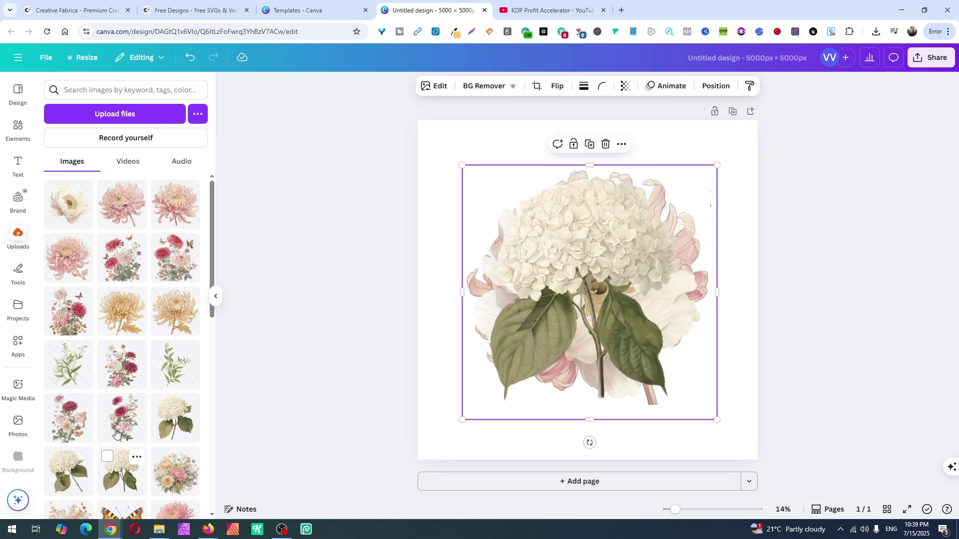
{"action": "left_click", "coordinate": [120, 375]}
{"action": "scroll", "coordinate": [120, 375], "scroll_direction": "down", "scroll_amount": 1}
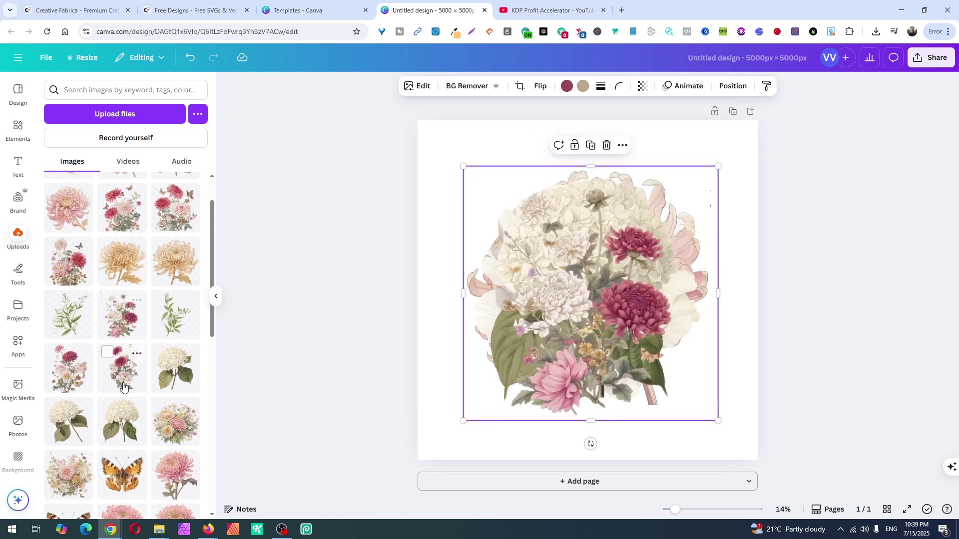
{"action": "left_click", "coordinate": [122, 475]}
{"action": "left_click_drag", "start_coordinate": [69, 475], "coordinate": [596, 388]}
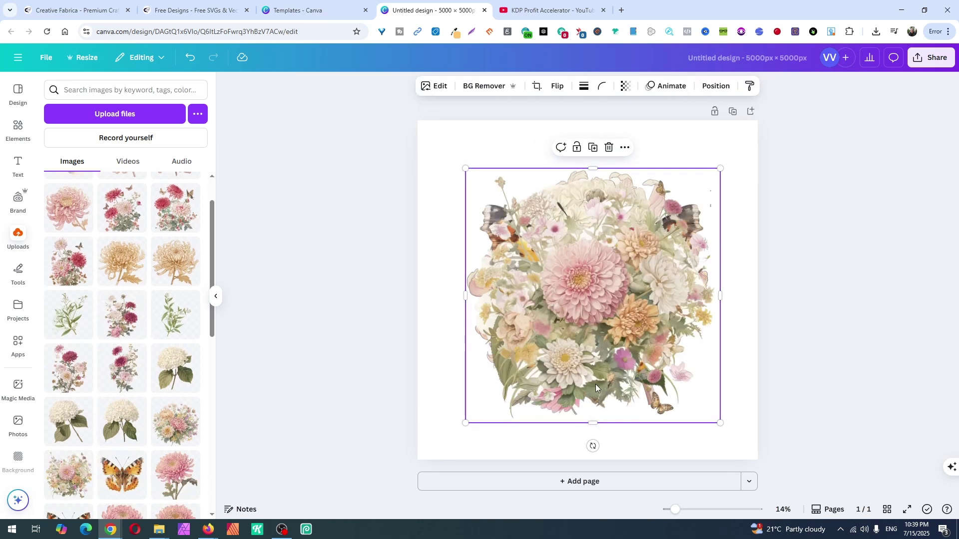
- Scale all the stacked images down together to about 1835 px each and place them in the page's lower-left area
{"action": "left_click_drag", "start_coordinate": [448, 213], "coordinate": [714, 265]}
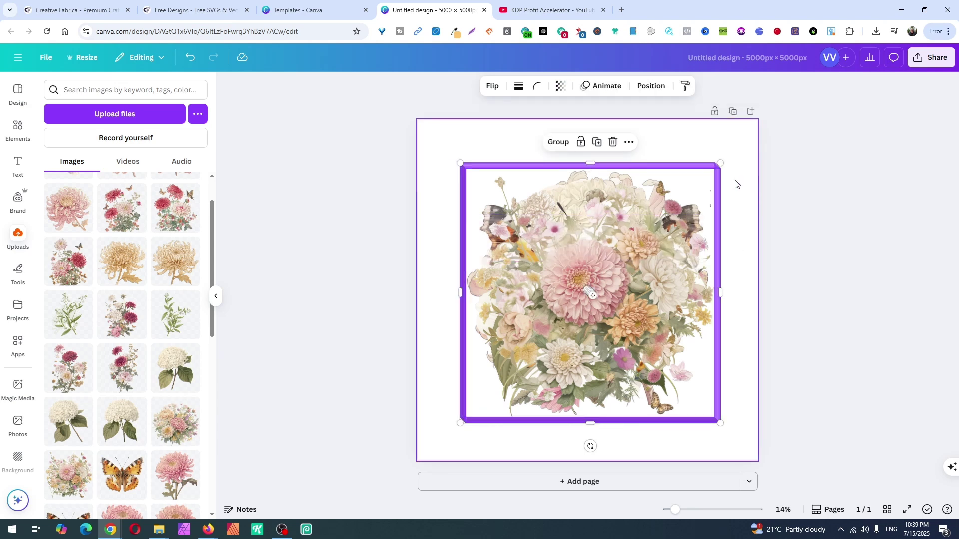
{"action": "left_click_drag", "start_coordinate": [721, 165], "coordinate": [623, 334]}
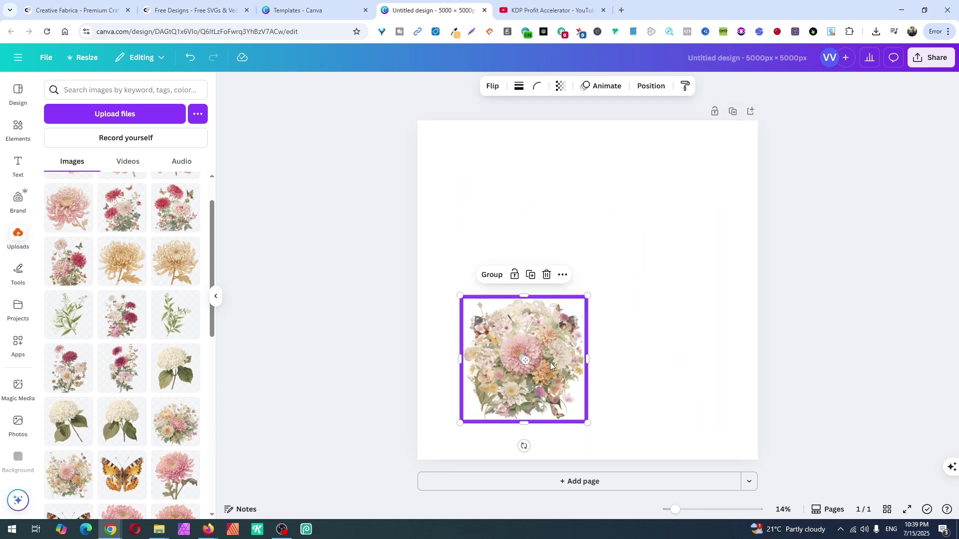
{"action": "left_click_drag", "start_coordinate": [542, 373], "coordinate": [534, 396]}
- Move the mixed bouquet out of the stack to the upper-left area of the page
{"action": "left_click", "coordinate": [490, 349]}
{"action": "left_click_drag", "start_coordinate": [490, 349], "coordinate": [476, 167]}
{"action": "left_click_drag", "start_coordinate": [522, 192], "coordinate": [519, 193]}
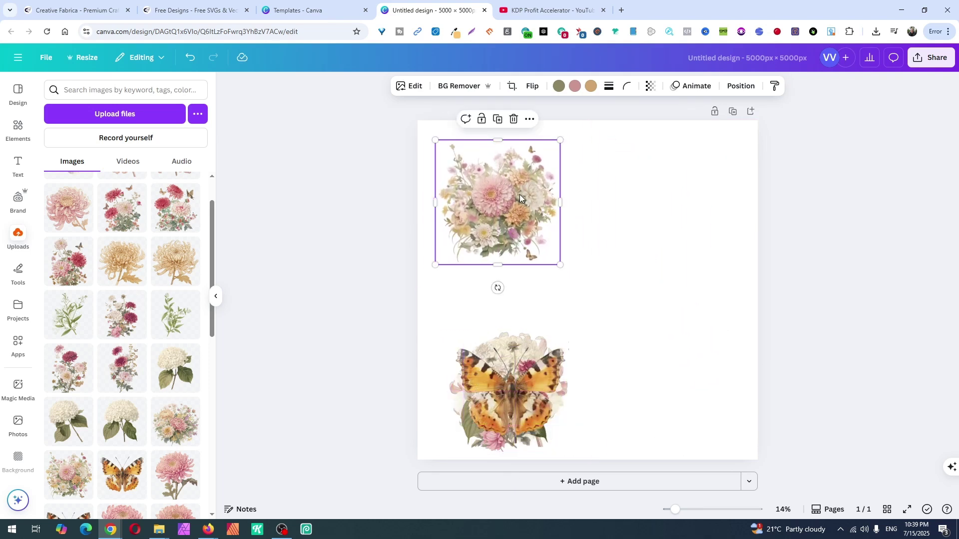
- Copy the mixed bouquet so one stays in the page's upper-left area and the other sits on the right side
{"action": "left_click", "coordinate": [498, 122]}
{"action": "left_click_drag", "start_coordinate": [499, 202], "coordinate": [533, 199]}
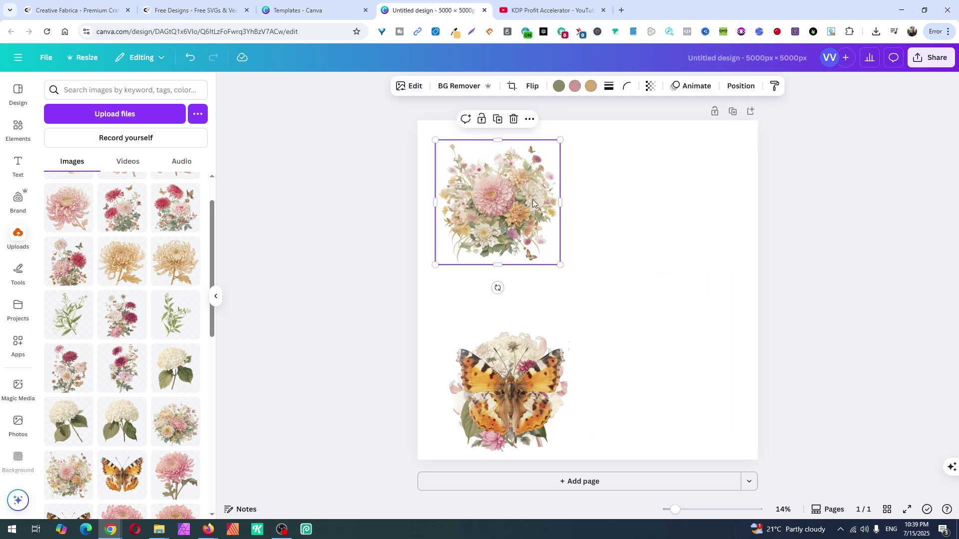
{"action": "left_click_drag", "start_coordinate": [501, 190], "coordinate": [547, 198]}
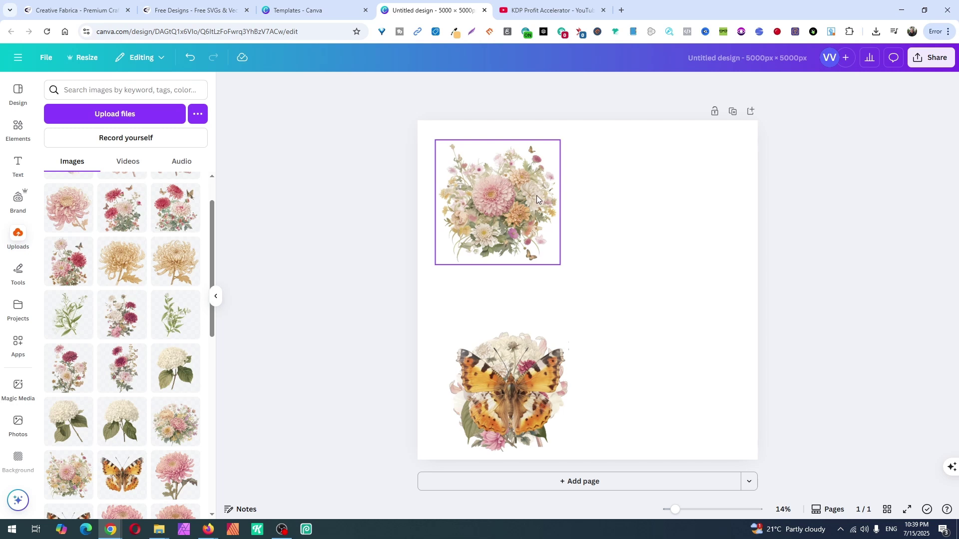
{"action": "left_click", "coordinate": [537, 195]}
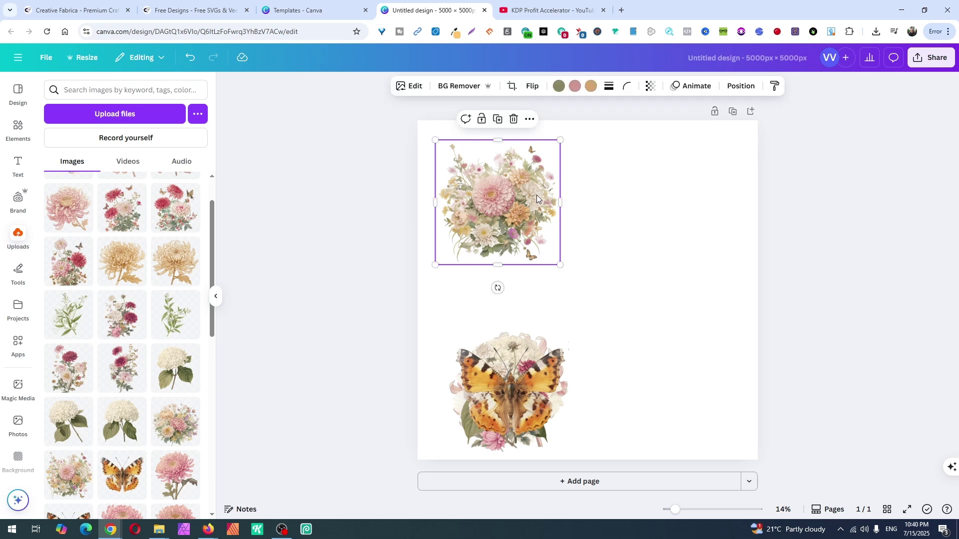
{"action": "key", "text": "ctrl+z"}
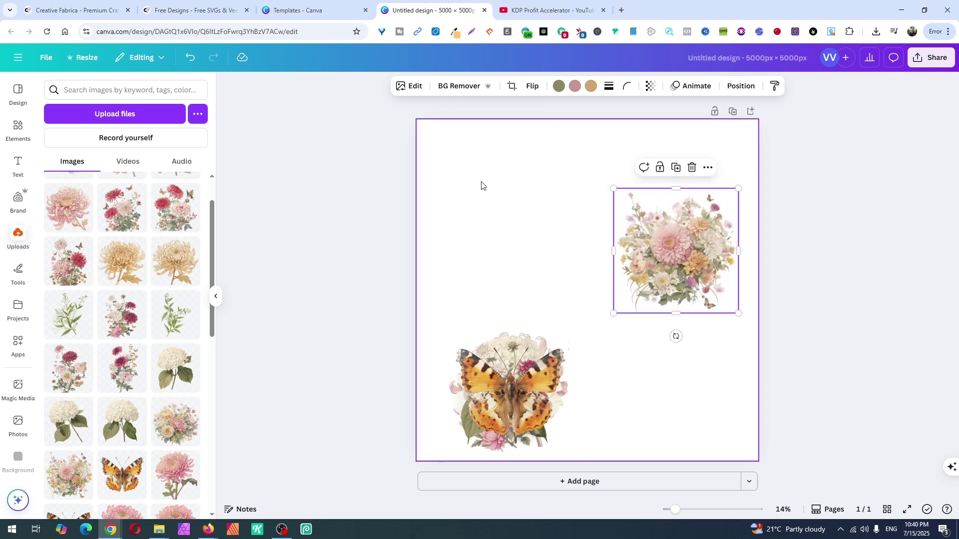
{"action": "left_click", "coordinate": [485, 180]}
{"action": "key", "text": "ctrl+v"}
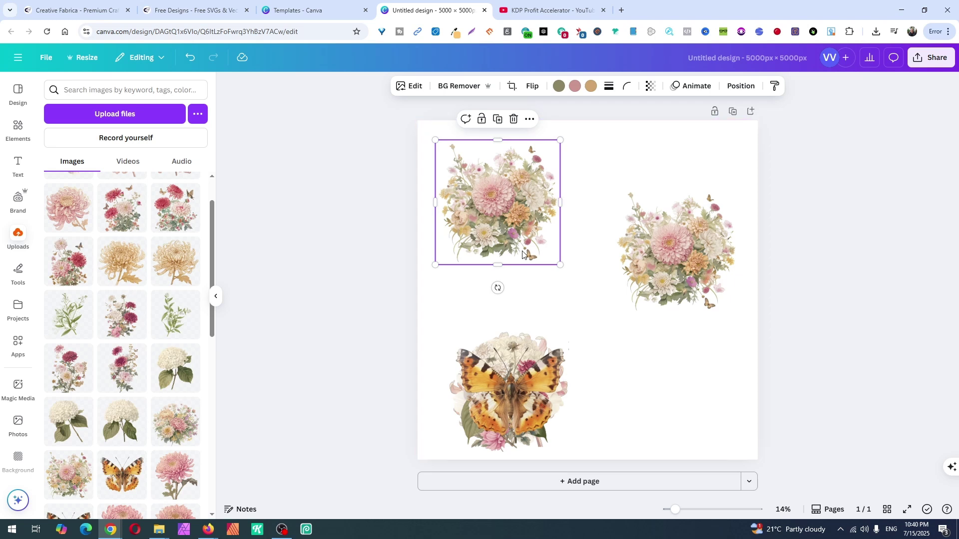
- Center one mixed bouquet on the page's left edge and the other on its right edge, so each is half cut off
{"action": "left_click_drag", "start_coordinate": [501, 193], "coordinate": [423, 196]}
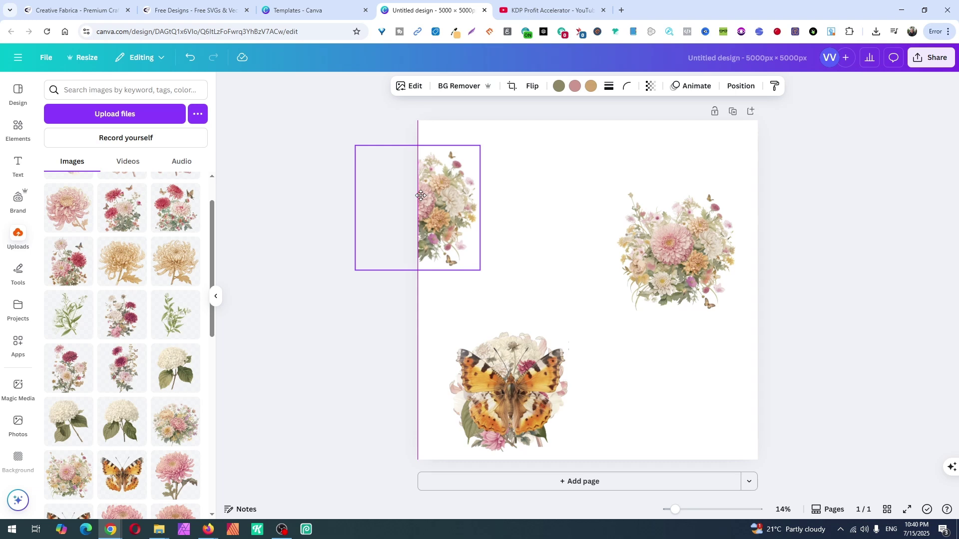
{"action": "mouse_move", "coordinate": [421, 196]}
{"action": "left_mouse_down"}
{"action": "mouse_move", "coordinate": [457, 195]}
{"action": "mouse_move", "coordinate": [423, 199]}
{"action": "left_mouse_up"}
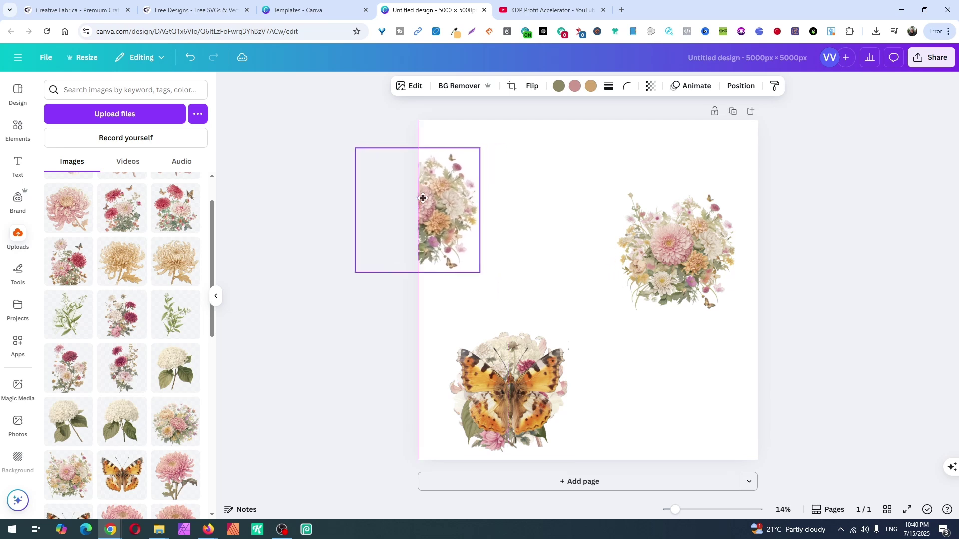
{"action": "left_click_drag", "start_coordinate": [691, 242], "coordinate": [764, 263]}
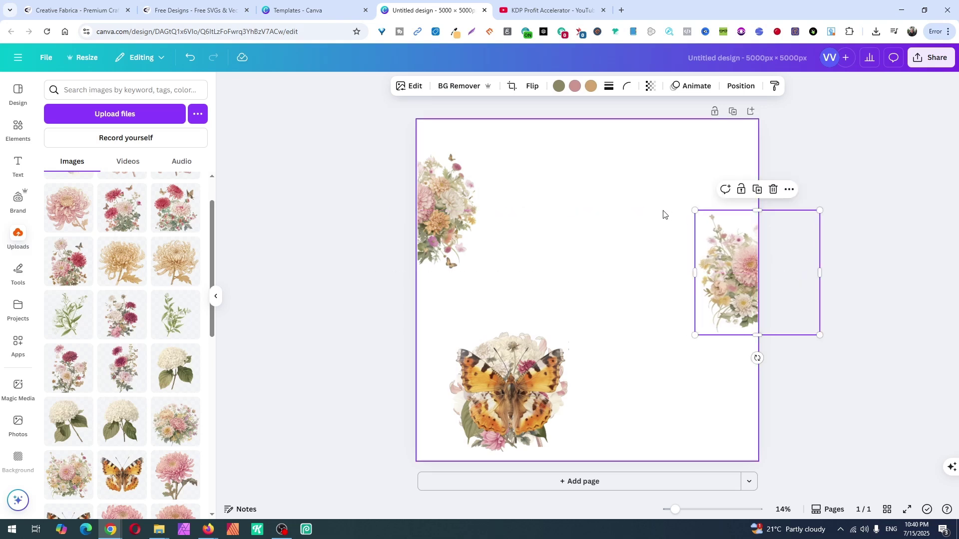
- Select both edge bouquets and align them to each other at Middle
{"action": "left_click", "coordinate": [442, 139]}
{"action": "left_click_drag", "start_coordinate": [442, 139], "coordinate": [782, 250]}
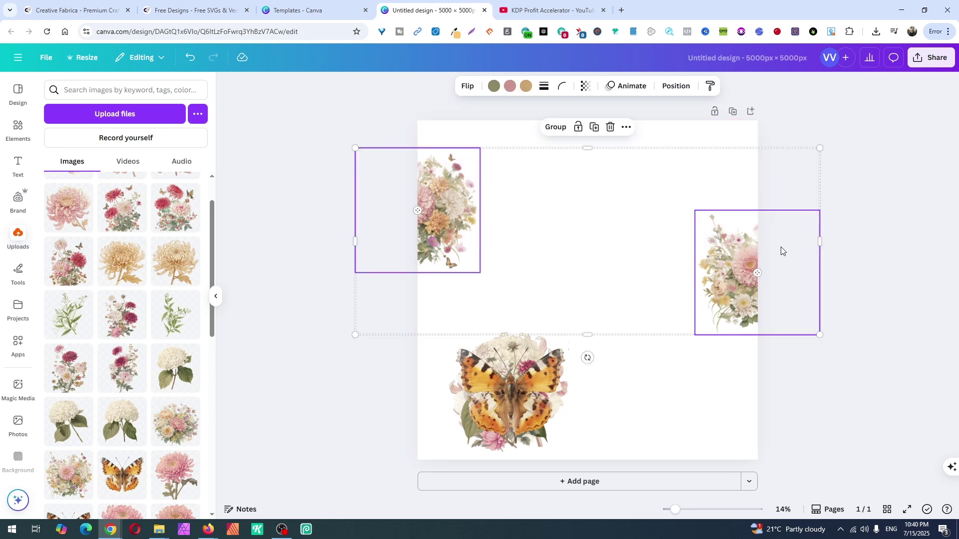
{"action": "left_click", "coordinate": [690, 142]}
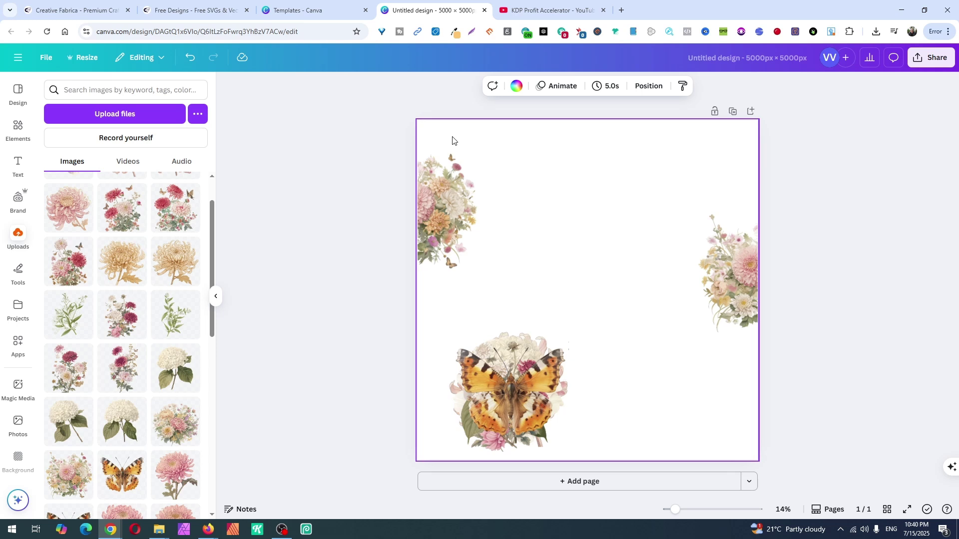
{"action": "left_click_drag", "start_coordinate": [444, 136], "coordinate": [769, 251]}
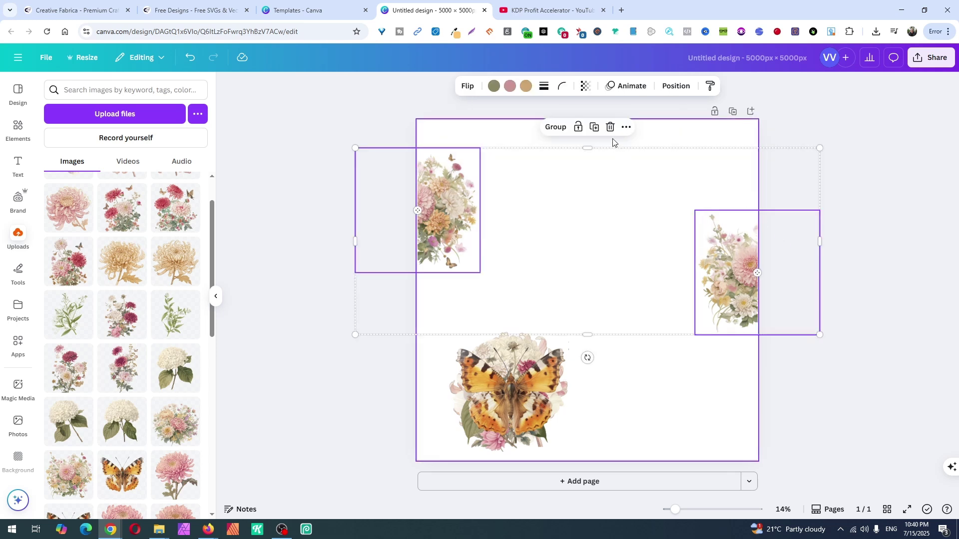
{"action": "left_click", "coordinate": [629, 131]}
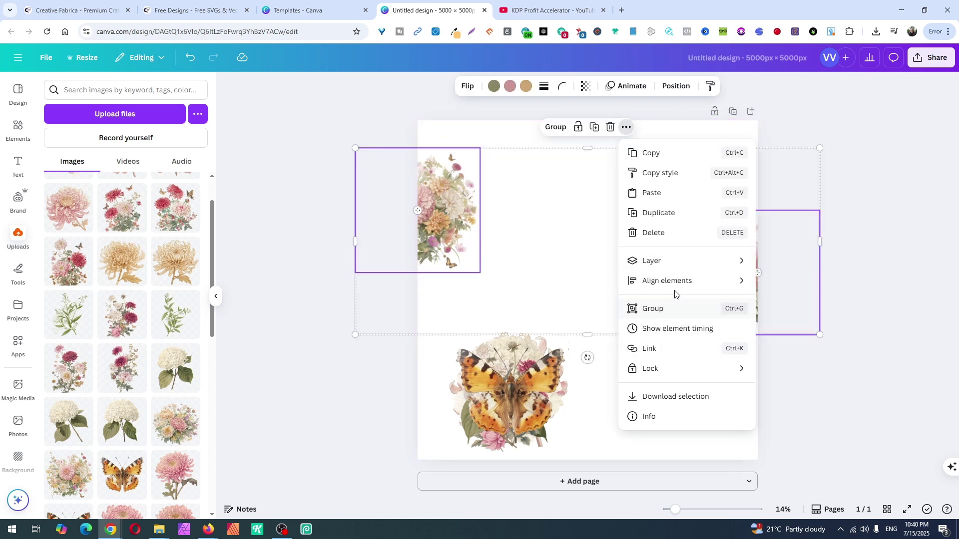
{"action": "mouse_move", "coordinate": [672, 283]}
{"action": "left_click", "coordinate": [677, 88]}
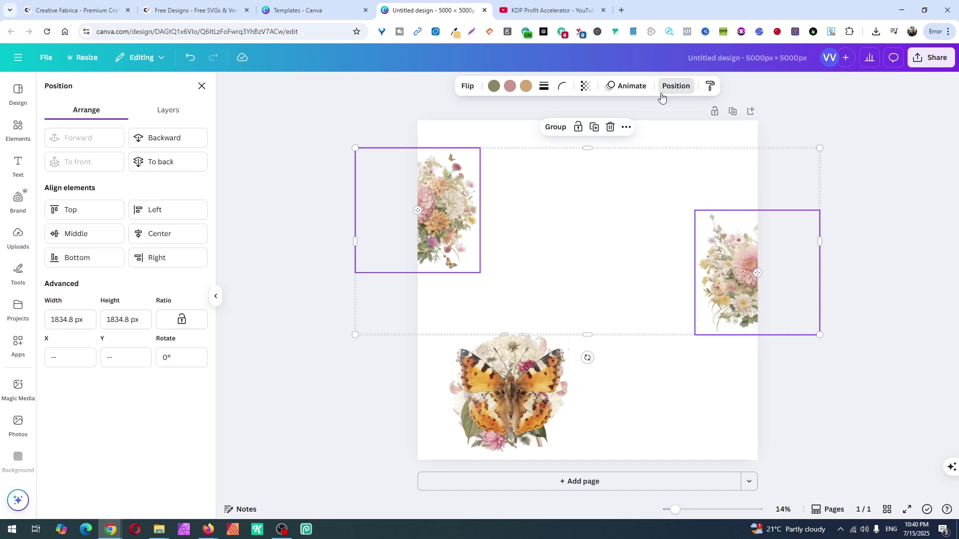
{"action": "left_click", "coordinate": [86, 234]}
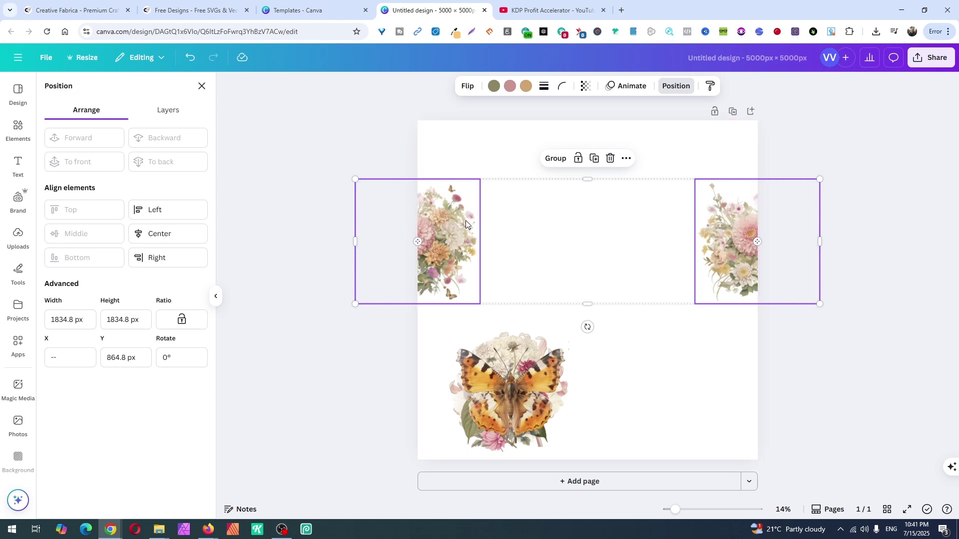
- Group the two aligned edge bouquets and ungroup them again
{"action": "left_click", "coordinate": [556, 159]}
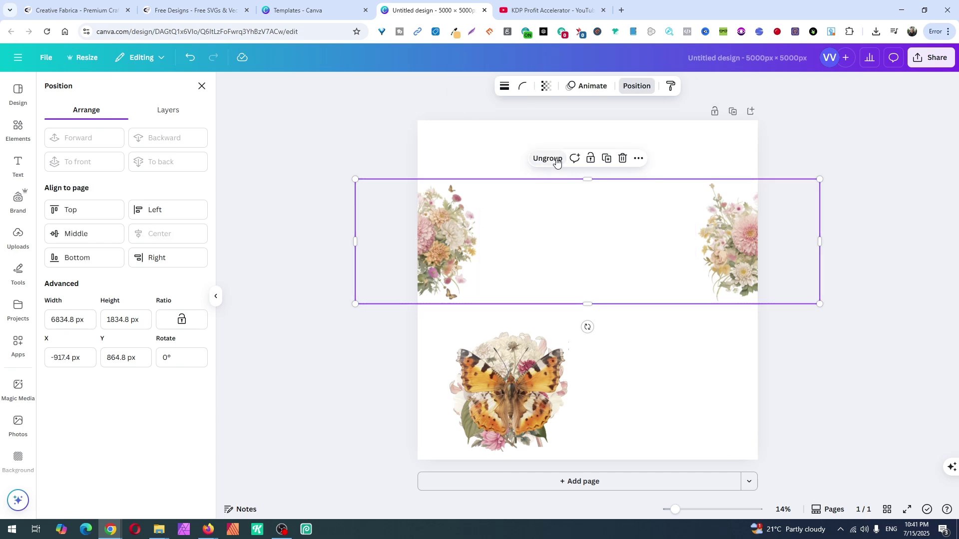
{"action": "left_click", "coordinate": [557, 162]}
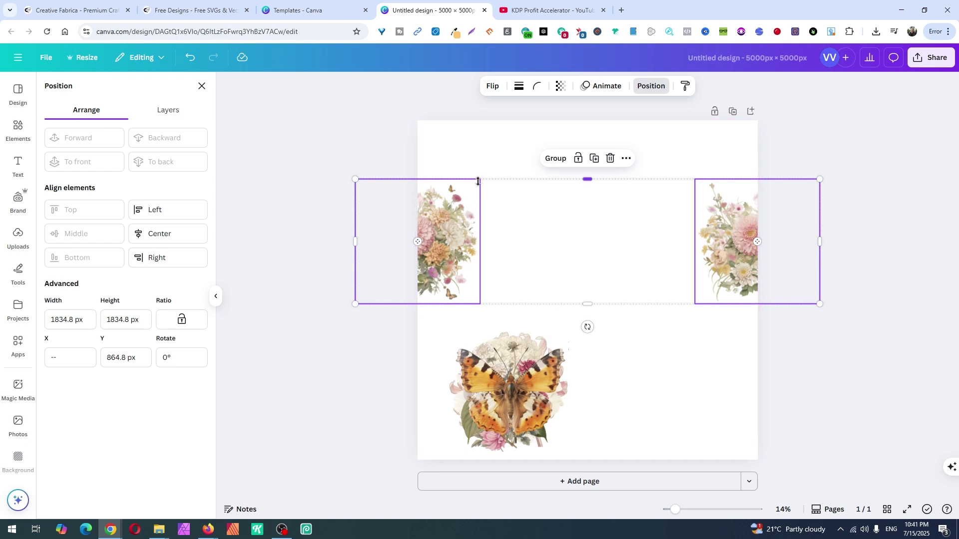
- Group and ungroup the two edge bouquets twice more, leaving them as separate elements
{"action": "key", "text": "ctrl+g"}
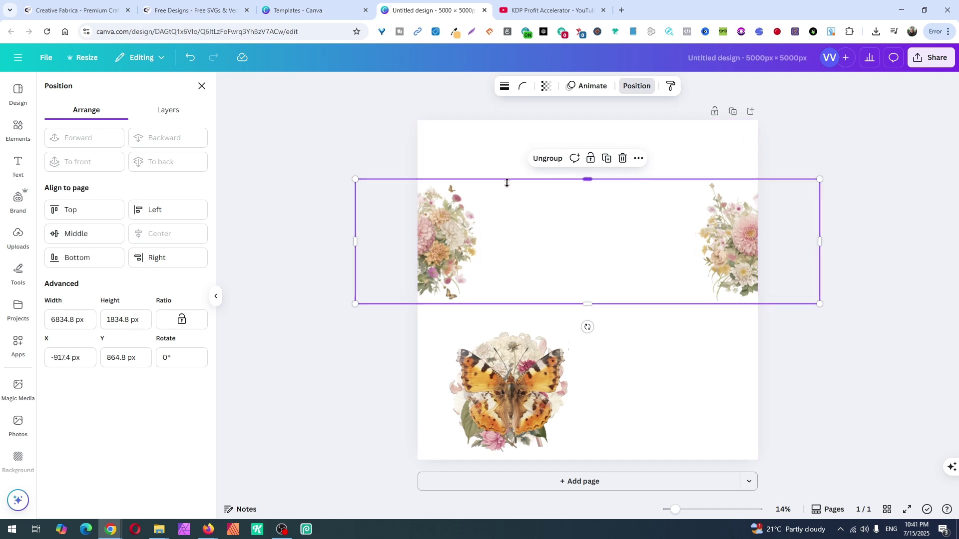
{"action": "left_click", "coordinate": [550, 160]}
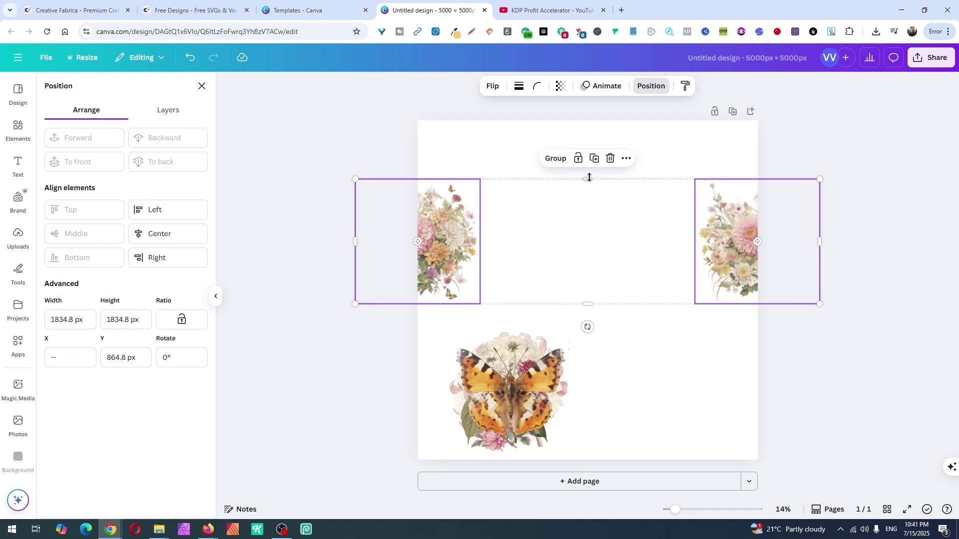
{"action": "right_click", "coordinate": [468, 214]}
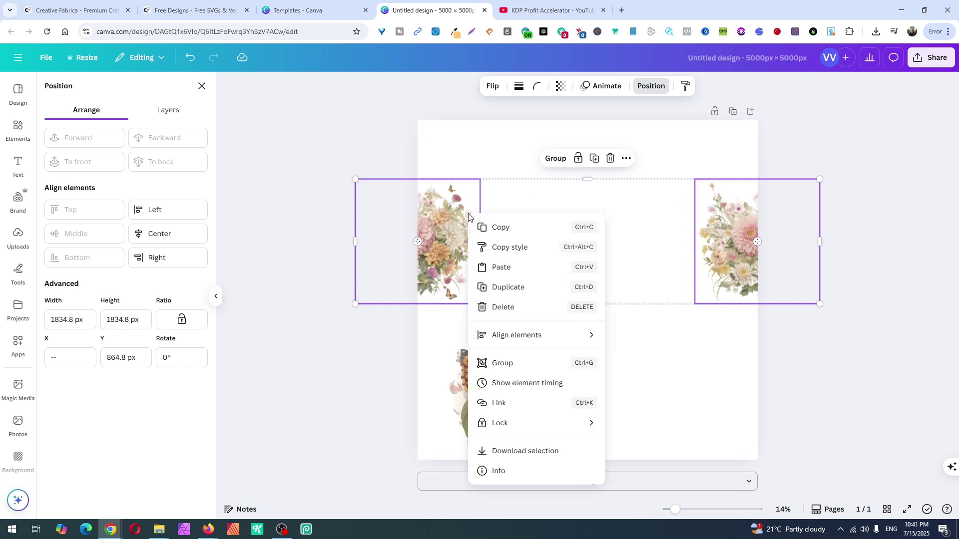
{"action": "left_click", "coordinate": [526, 364]}
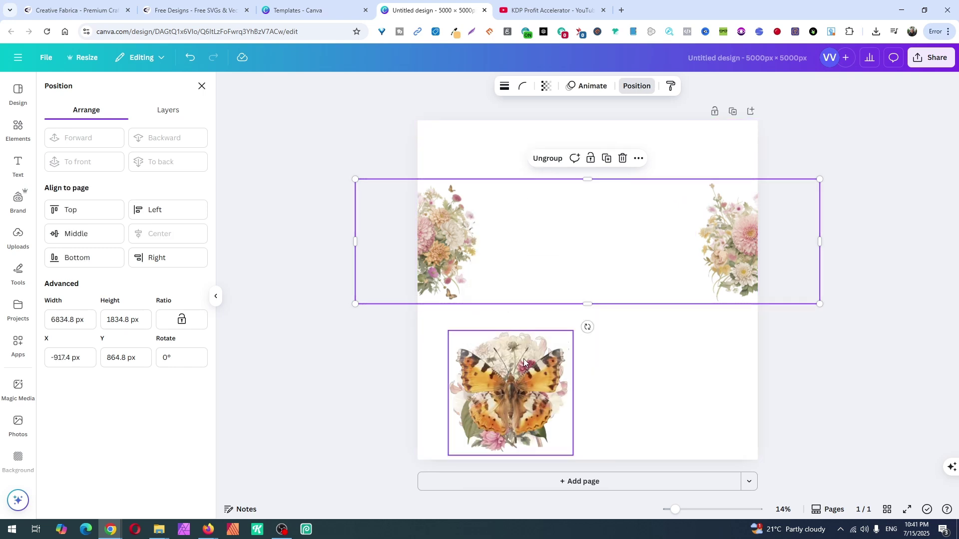
{"action": "left_click", "coordinate": [559, 164]}
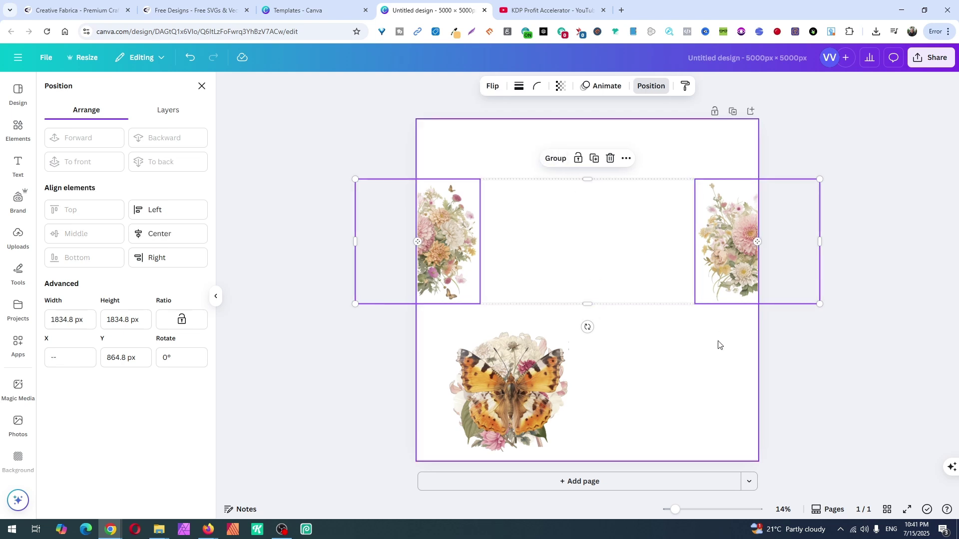
- Move the left-edge bouquet up to about Y 85 px and the right-edge bouquet down to about Y 1583 px
{"action": "left_click", "coordinate": [447, 223]}
{"action": "left_click_drag", "start_coordinate": [447, 222], "coordinate": [455, 178]}
{"action": "left_click", "coordinate": [747, 248]}
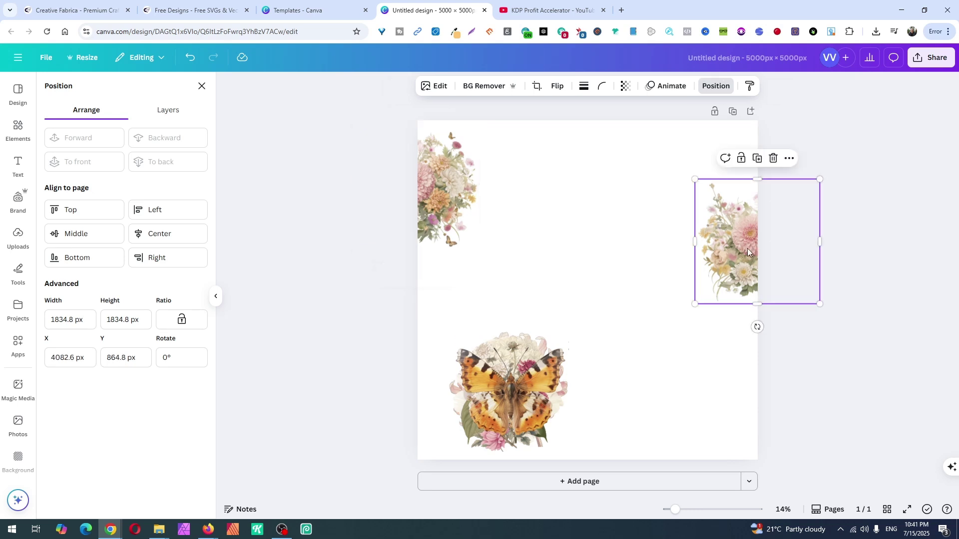
{"action": "left_click_drag", "start_coordinate": [747, 248], "coordinate": [752, 293]}
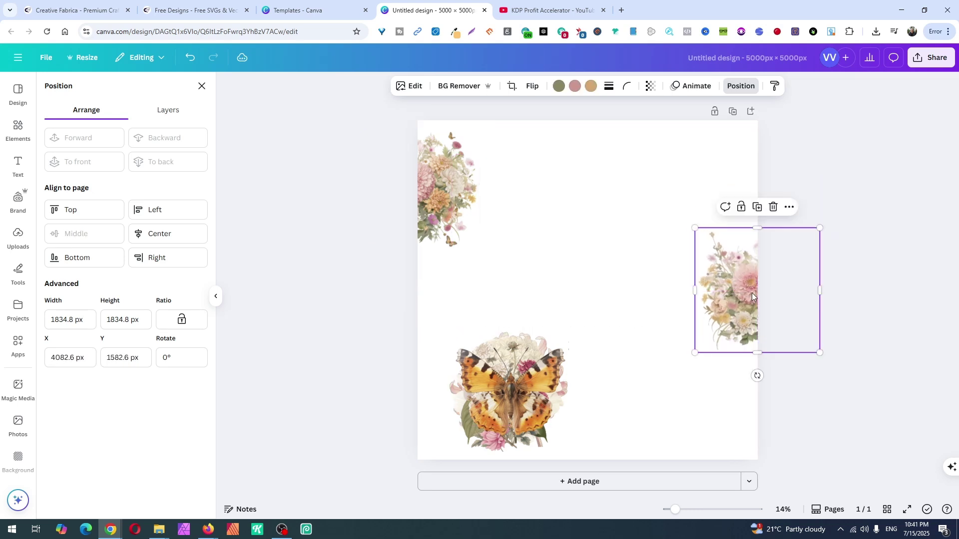
{"action": "left_click", "coordinate": [622, 205]}
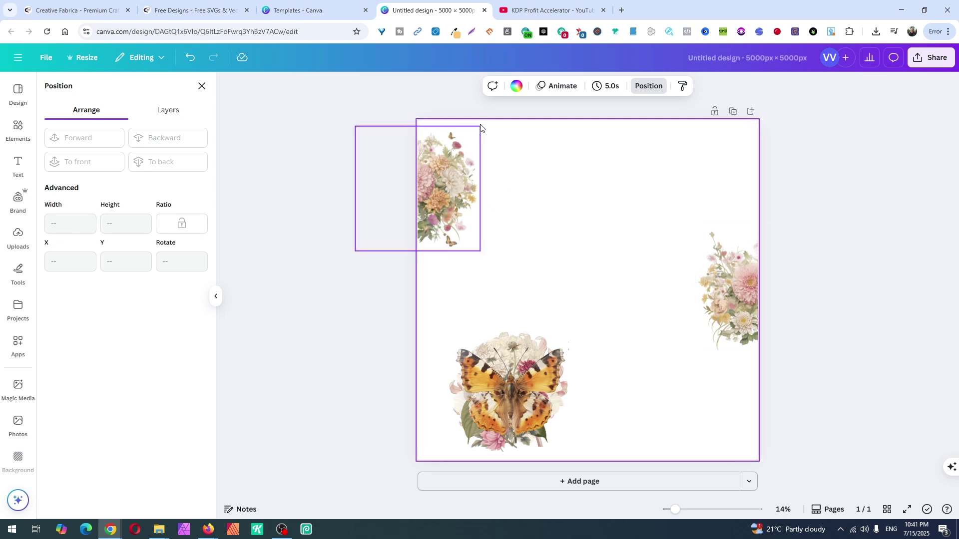
{"action": "left_click_drag", "start_coordinate": [437, 115], "coordinate": [598, 236]}
{"action": "left_click_drag", "start_coordinate": [470, 433], "coordinate": [509, 366]}
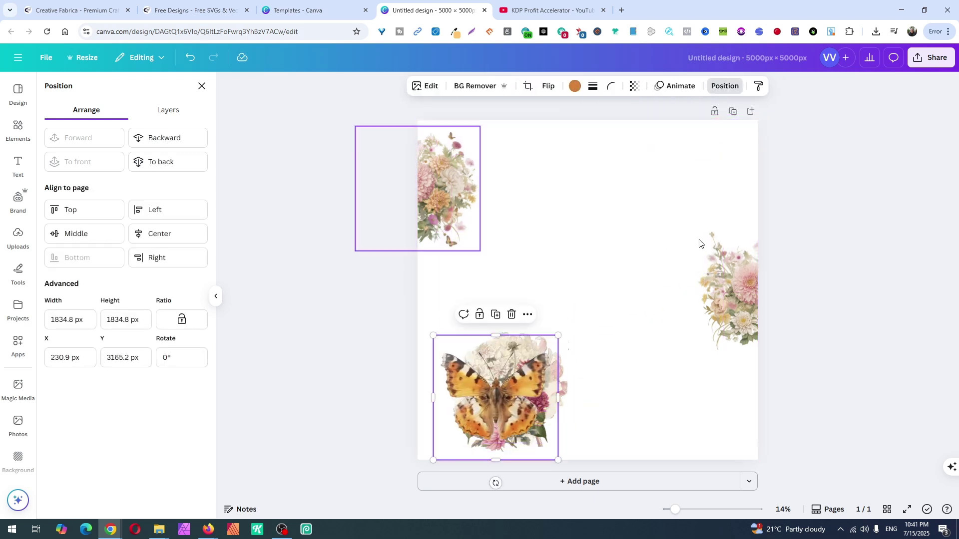
{"action": "left_click", "coordinate": [546, 176]}
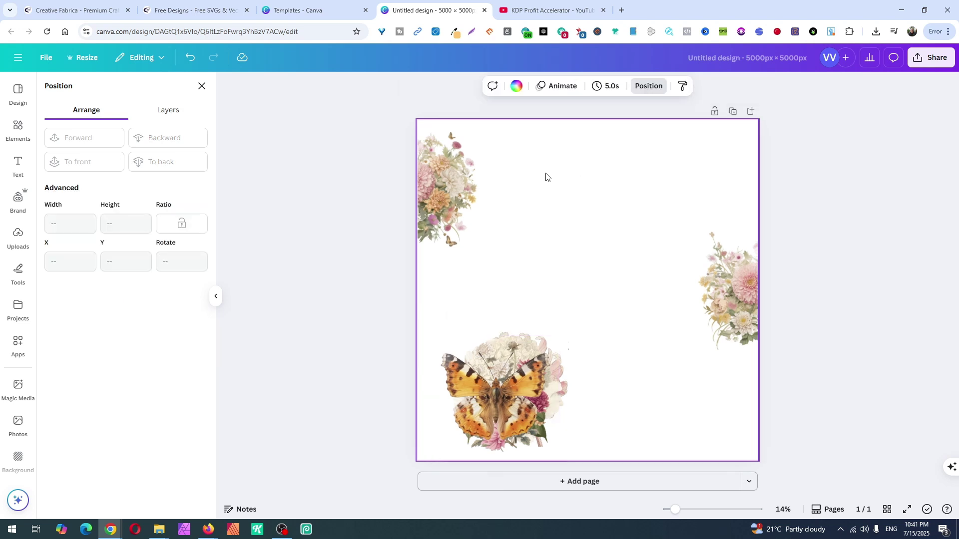
- Align the two edge bouquets to each other at Middle and group them at about Y 823 px
{"action": "left_click", "coordinate": [445, 176]}
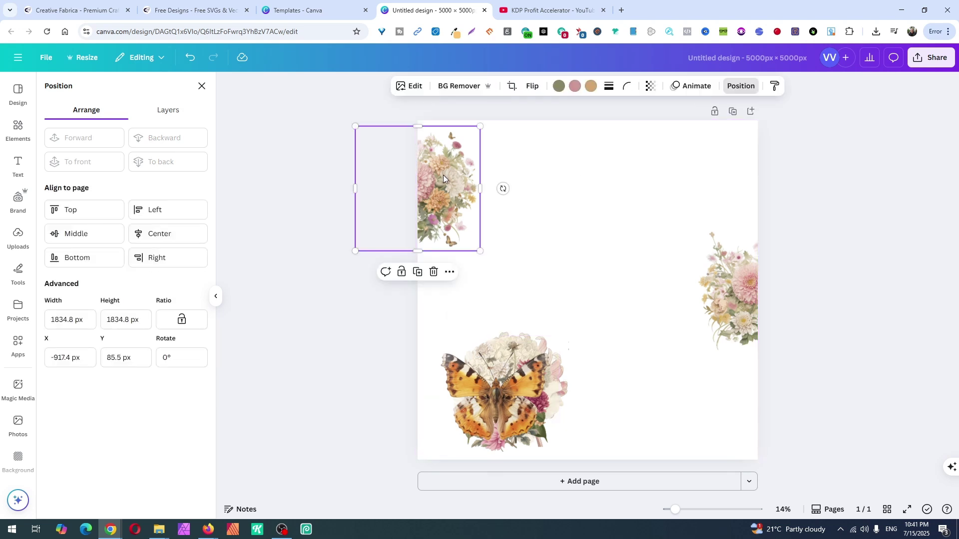
{"action": "left_click", "coordinate": [724, 269], "text": "shift"}
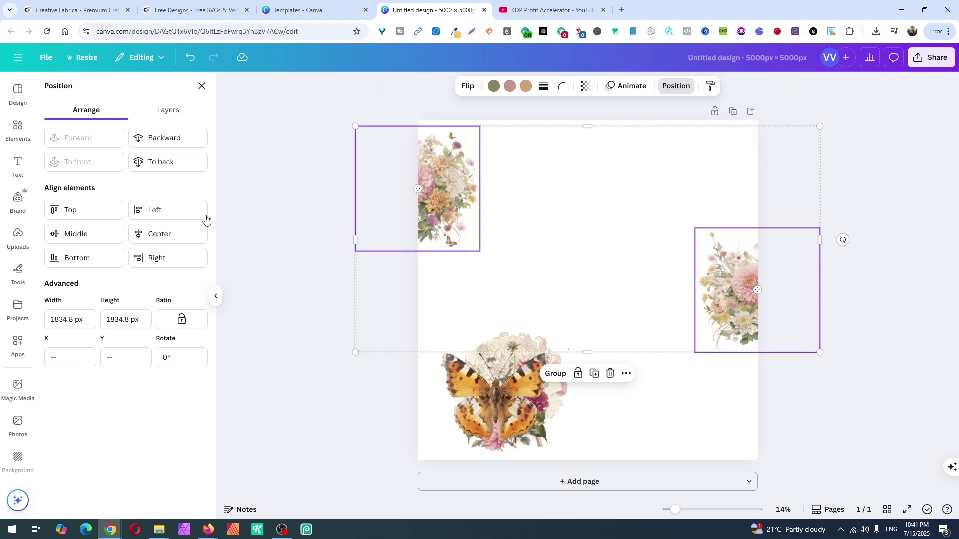
{"action": "left_click", "coordinate": [91, 235]}
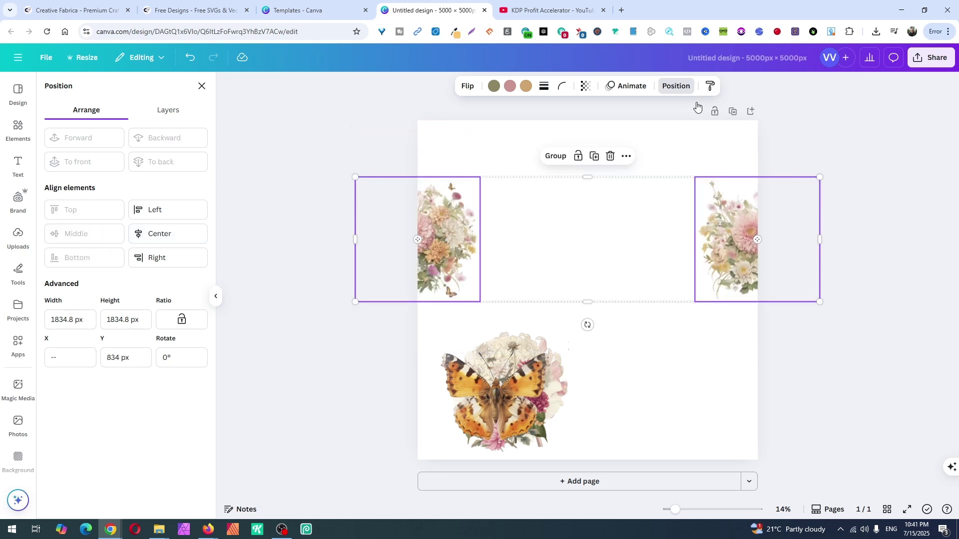
{"action": "left_click", "coordinate": [553, 157]}
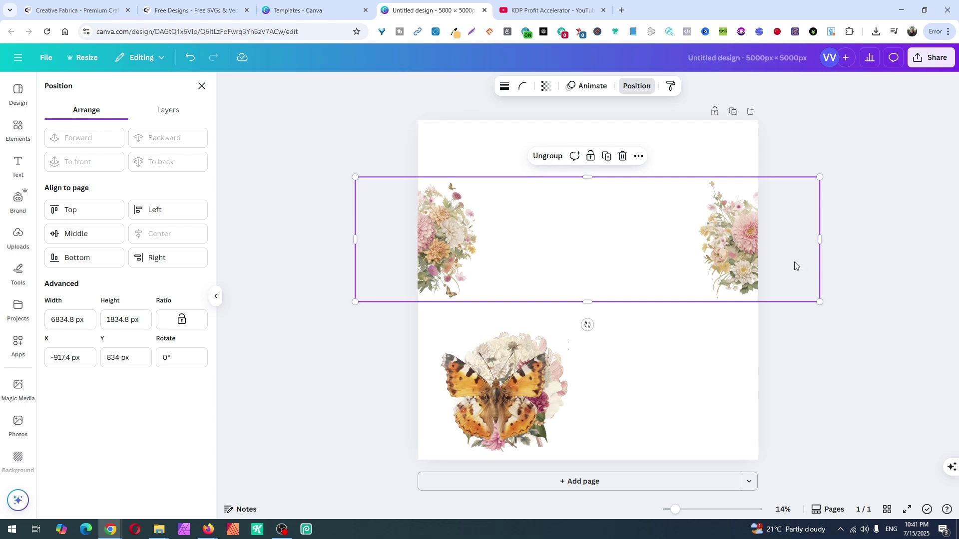
{"action": "mouse_move", "coordinate": [736, 243]}
{"action": "left_mouse_down"}
{"action": "mouse_move", "coordinate": [754, 188]}
{"action": "mouse_move", "coordinate": [735, 189]}
{"action": "mouse_move", "coordinate": [744, 239]}
{"action": "left_mouse_up"}
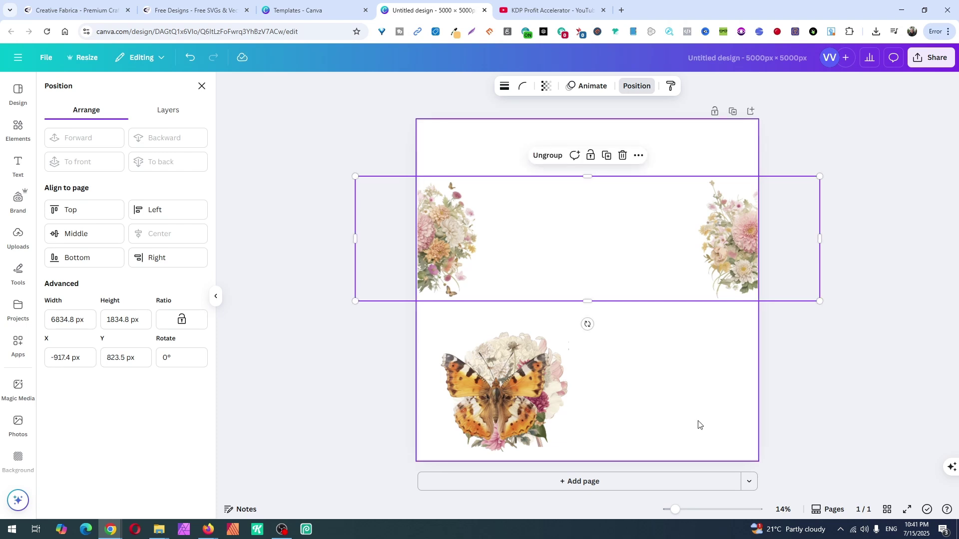
- Enlarge the butterfly to about 1945 px square and place it across the page's top edge, half cut off
{"action": "left_click_drag", "start_coordinate": [563, 385], "coordinate": [699, 374]}
{"action": "left_click_drag", "start_coordinate": [717, 317], "coordinate": [717, 318]}
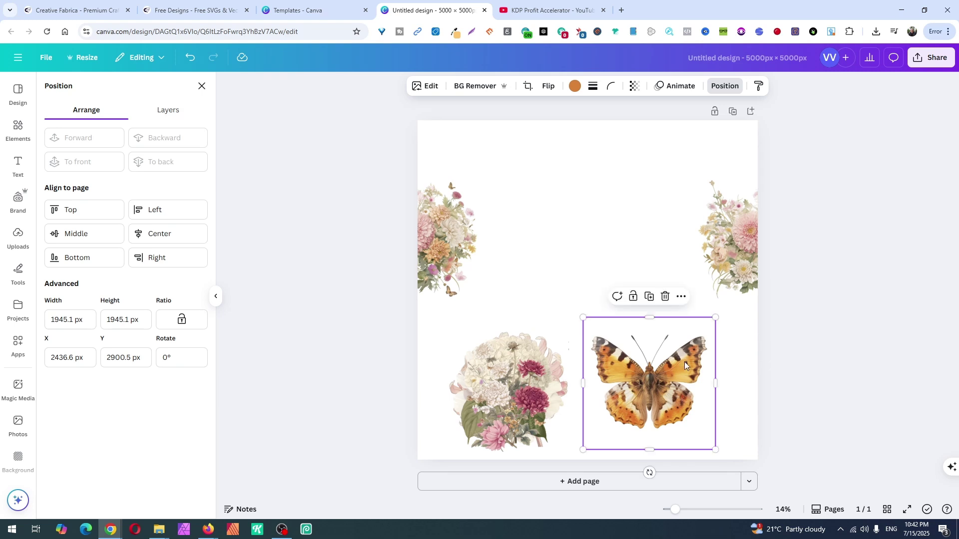
{"action": "left_click_drag", "start_coordinate": [684, 362], "coordinate": [644, 213]}
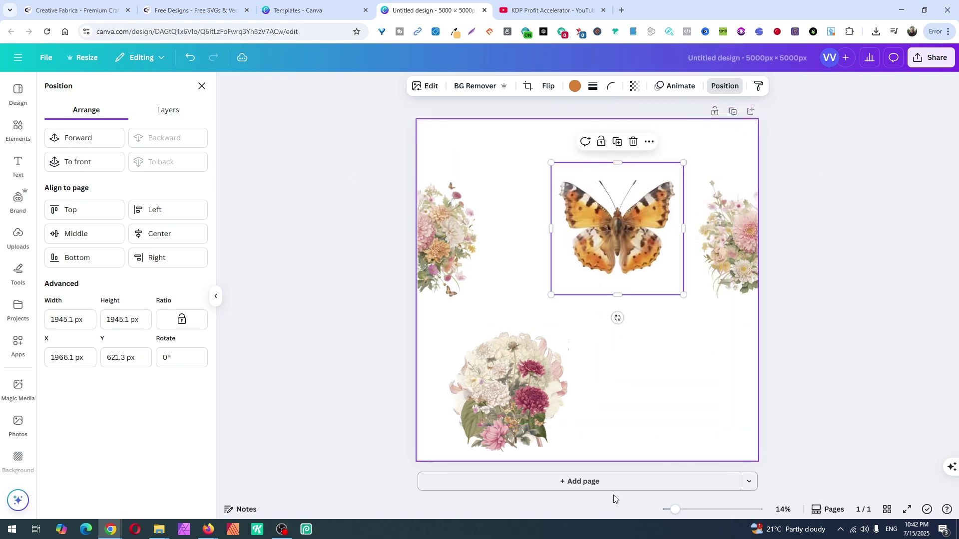
{"action": "left_click_drag", "start_coordinate": [673, 511], "coordinate": [670, 510]}
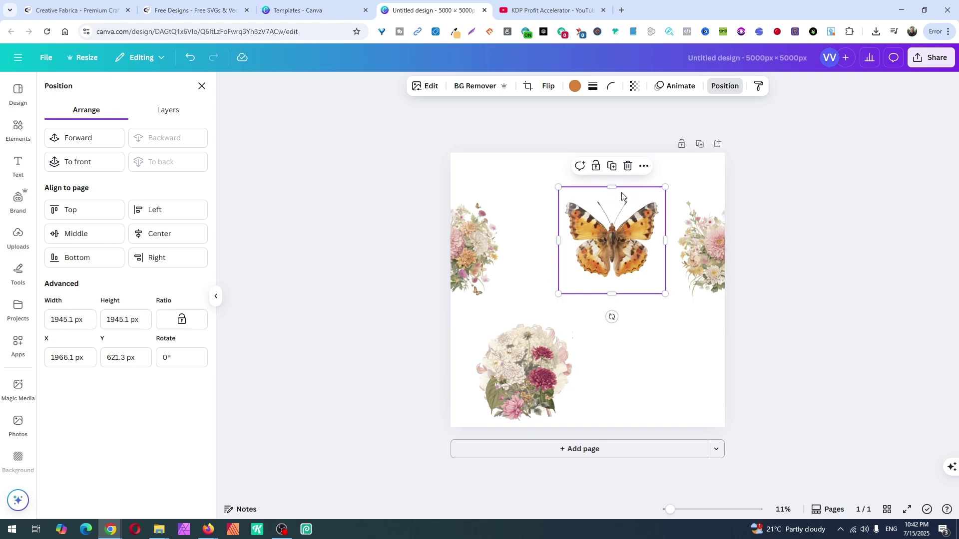
{"action": "left_click_drag", "start_coordinate": [622, 196], "coordinate": [604, 145]}
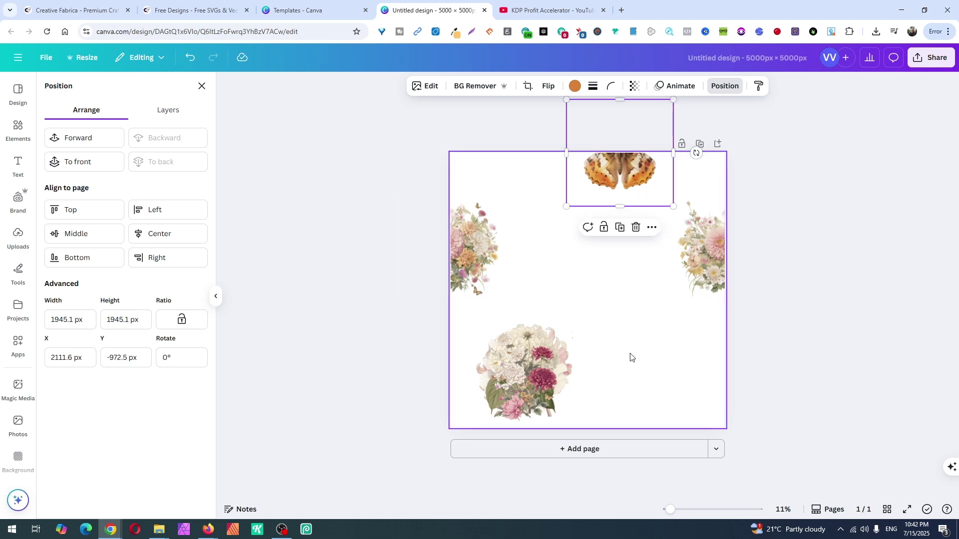
- Add one blank page above the pattern page and another blank page below it
{"action": "left_click", "coordinate": [718, 145]}
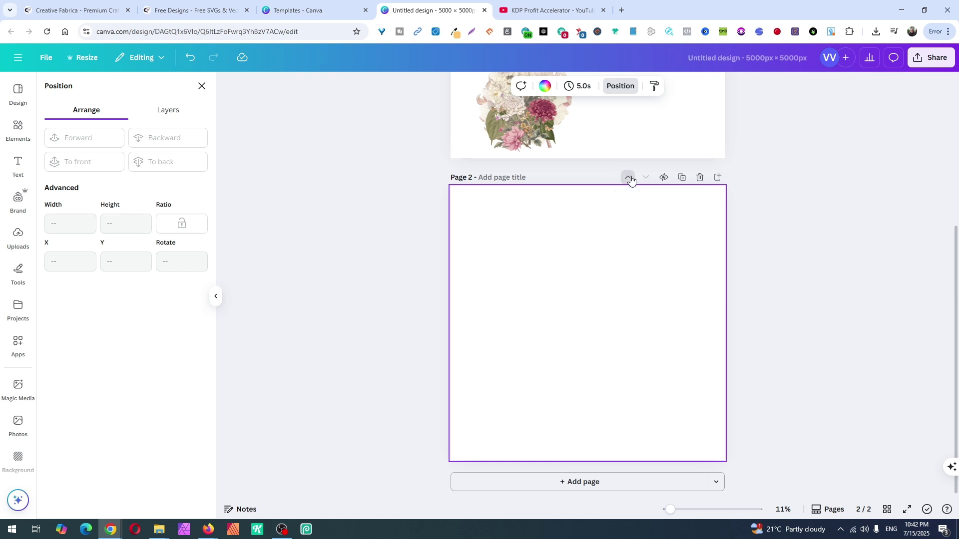
{"action": "left_click", "coordinate": [629, 178]}
{"action": "scroll", "coordinate": [816, 280], "scroll_direction": "down", "scroll_amount": 5}
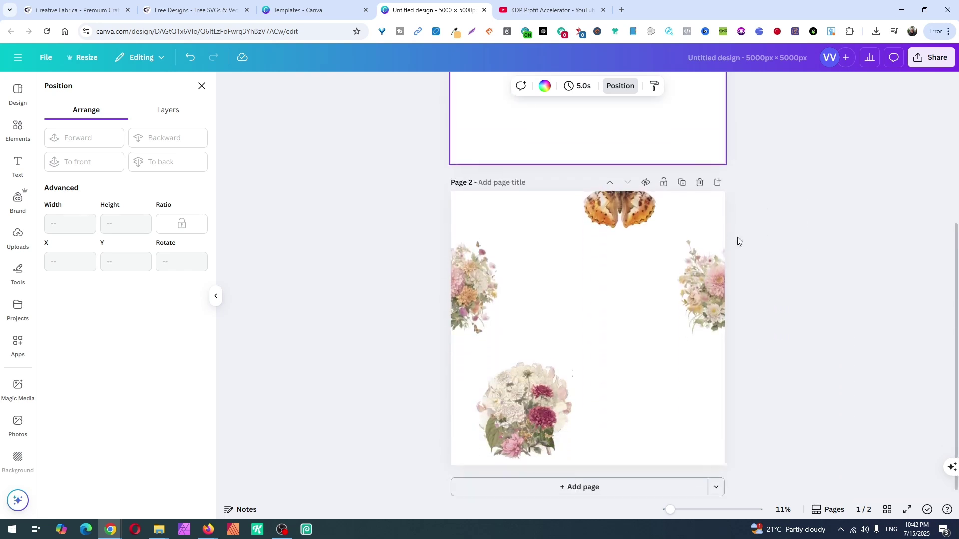
{"action": "left_click", "coordinate": [717, 177]}
{"action": "scroll", "coordinate": [781, 275], "scroll_direction": "up", "scroll_amount": 5}
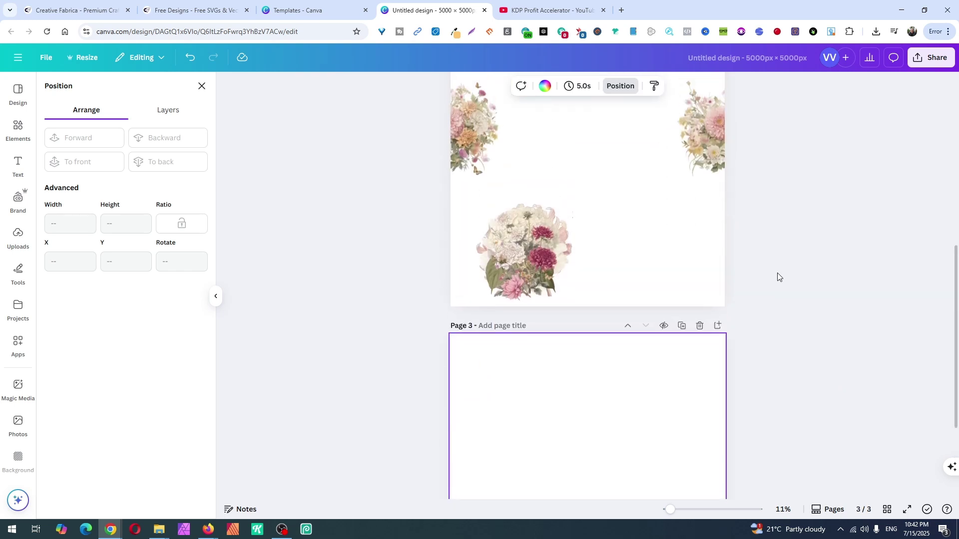
- Shift the top-edge butterfly to about X 1820 px and copy it into the lower-right area of page 2
{"action": "scroll", "coordinate": [774, 273], "scroll_direction": "up", "scroll_amount": 1}
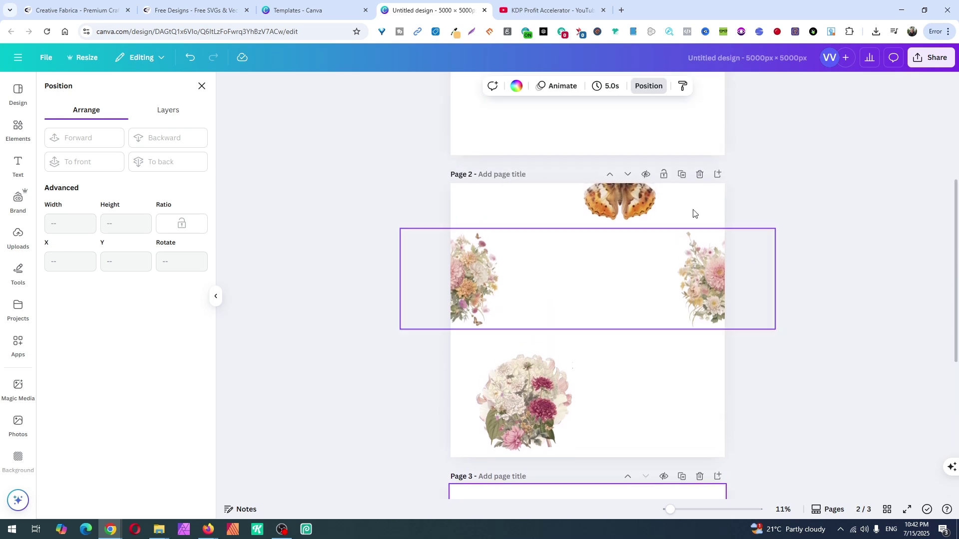
{"action": "left_click", "coordinate": [627, 200]}
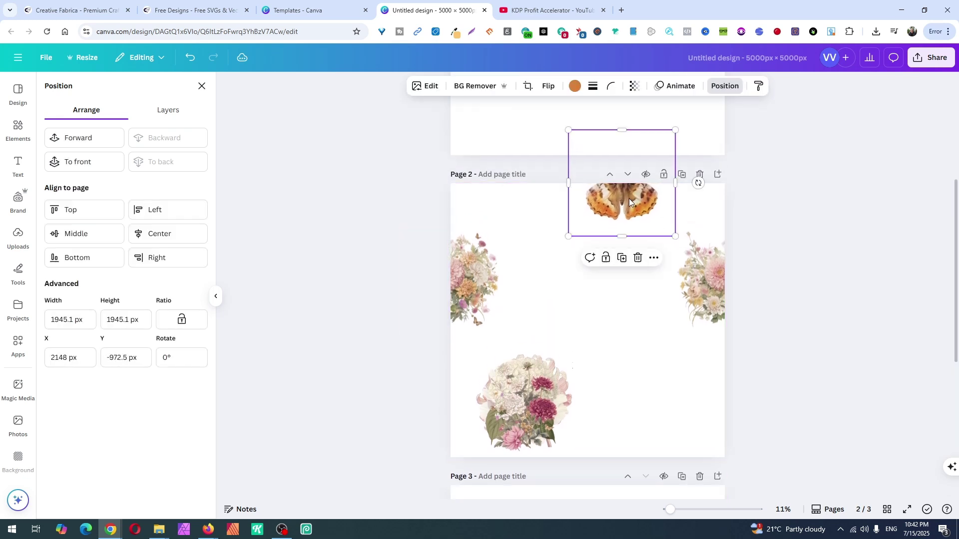
{"action": "left_click_drag", "start_coordinate": [628, 199], "coordinate": [616, 200]}
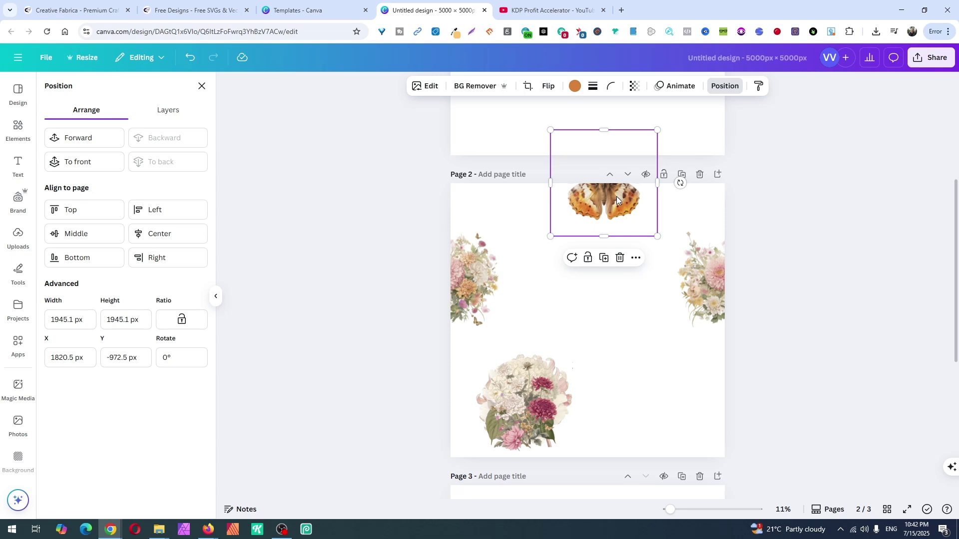
{"action": "left_click_drag", "start_coordinate": [617, 196], "coordinate": [646, 407], "text": "alt"}
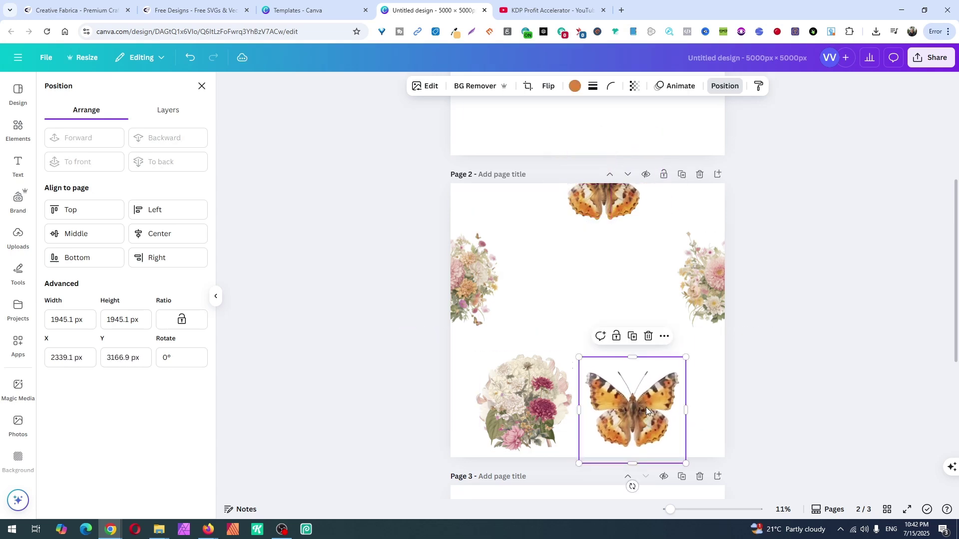
- Move the white and burgundy bouquet up between the edge bouquets and place the butterfly copy across the page's bottom edge, half cut off
{"action": "left_click", "coordinate": [515, 404]}
{"action": "left_click_drag", "start_coordinate": [539, 382], "coordinate": [581, 275]}
{"action": "left_click", "coordinate": [659, 432]}
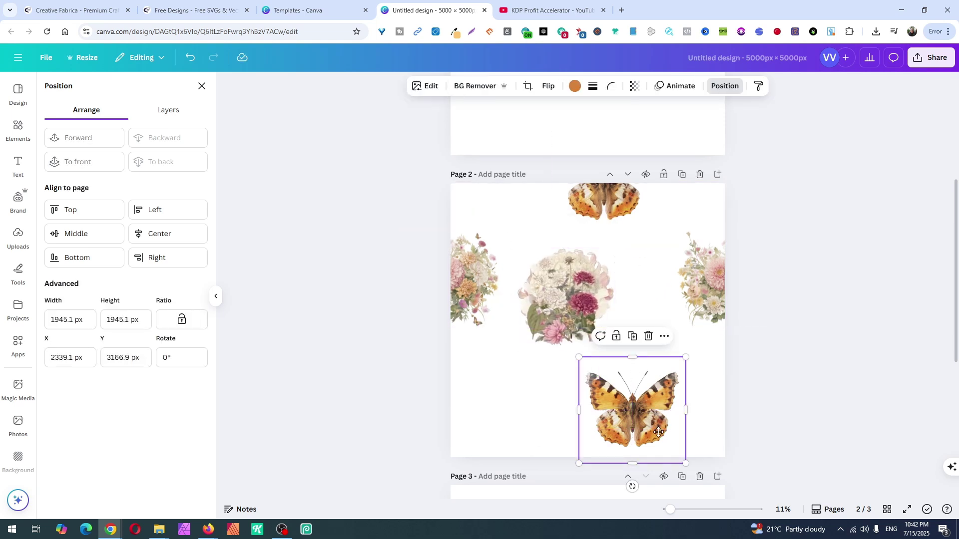
{"action": "left_click_drag", "start_coordinate": [658, 432], "coordinate": [674, 446]}
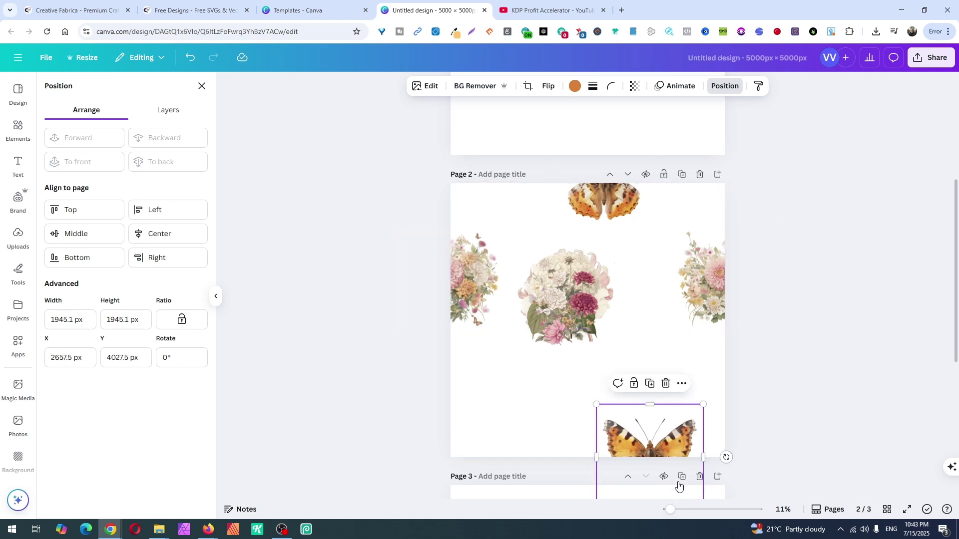
- Align the top-edge and bottom-edge butterflies to each other at Center and group them
{"action": "left_click", "coordinate": [510, 428]}
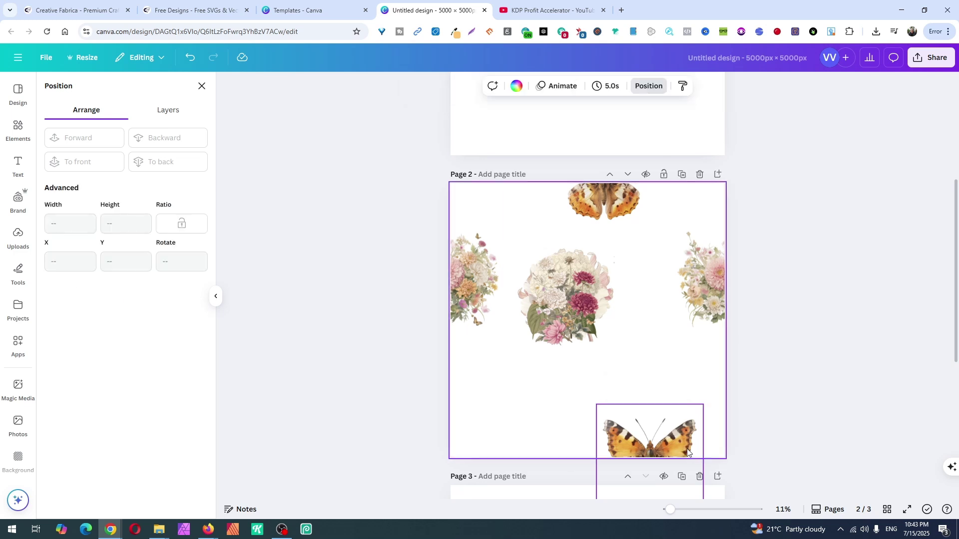
{"action": "left_click", "coordinate": [679, 445]}
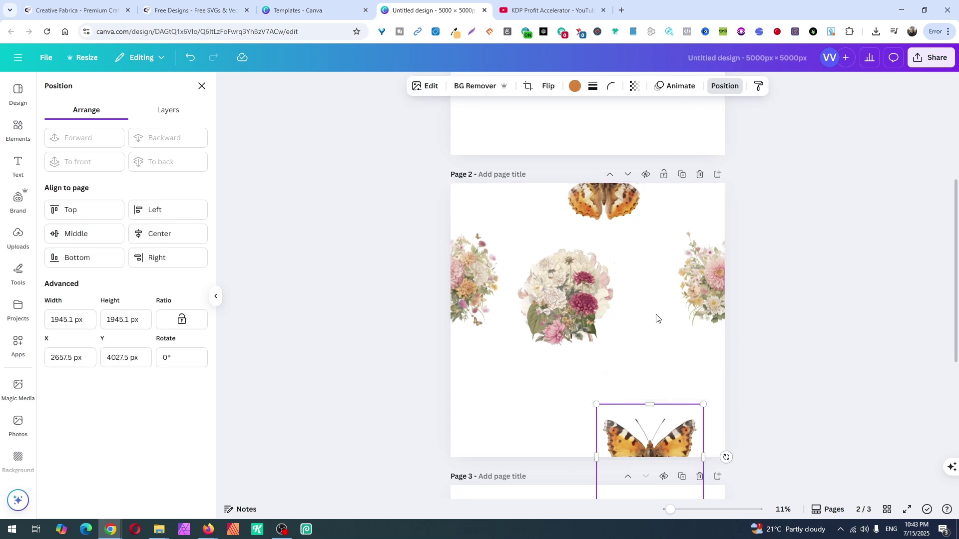
{"action": "left_click", "coordinate": [624, 205], "text": "shift"}
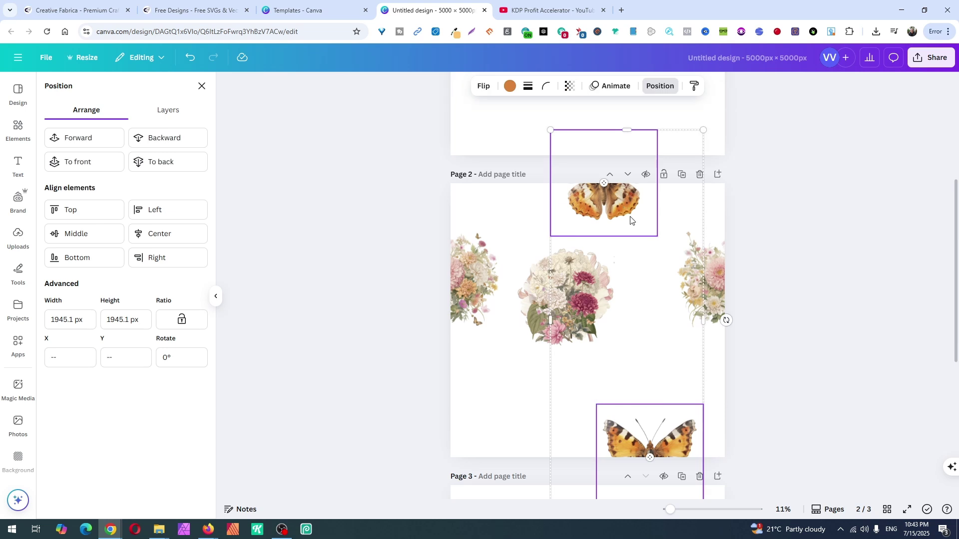
{"action": "left_click", "coordinate": [169, 236]}
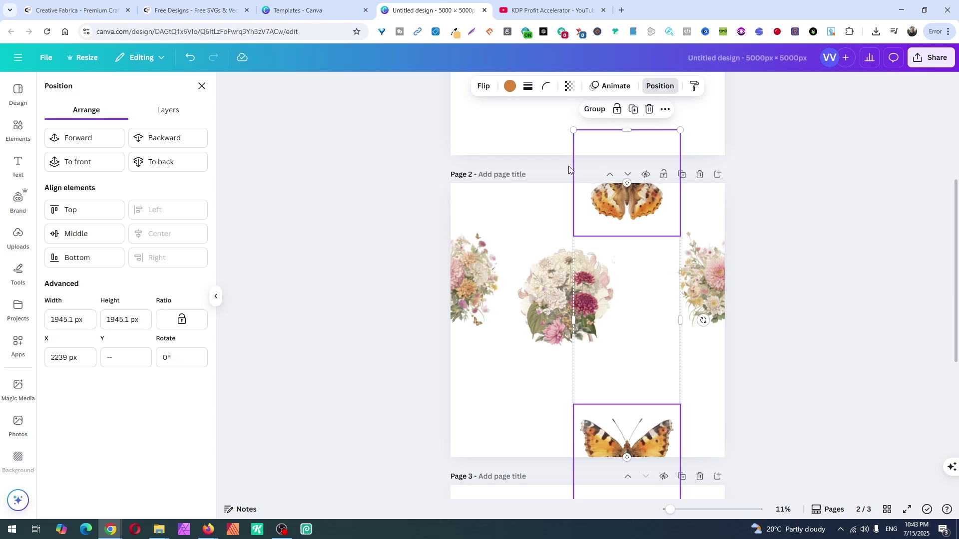
{"action": "key", "text": "ctrl+g"}
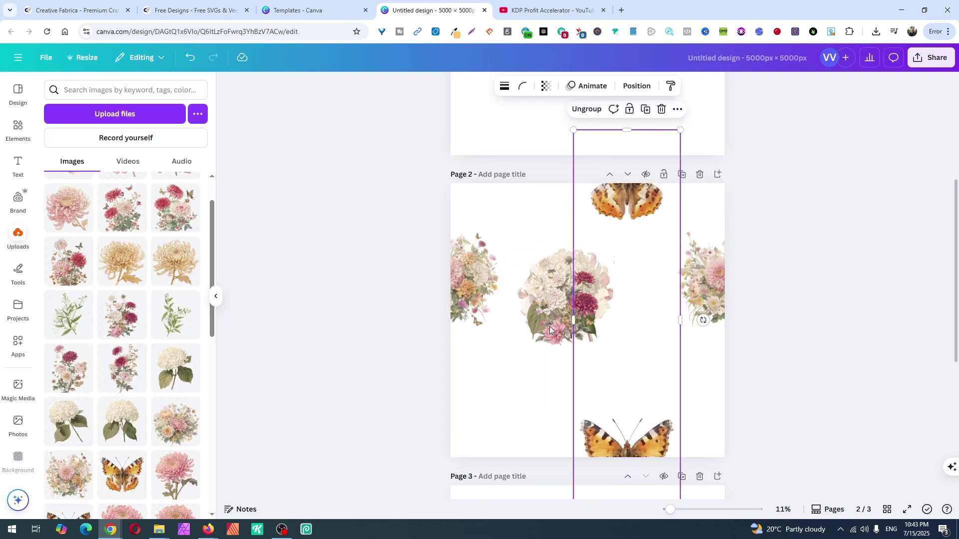
{"action": "left_click", "coordinate": [784, 339]}
- Move the white and burgundy bouquet to the page's lower-left corner and the white hydrangea above the bottom-edge butterfly
{"action": "left_click", "coordinate": [565, 298]}
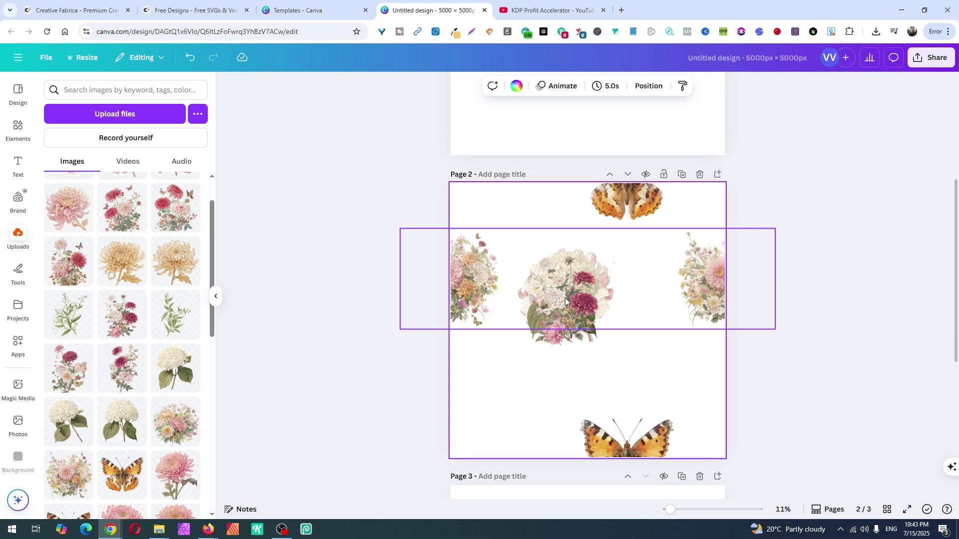
{"action": "left_click", "coordinate": [565, 296]}
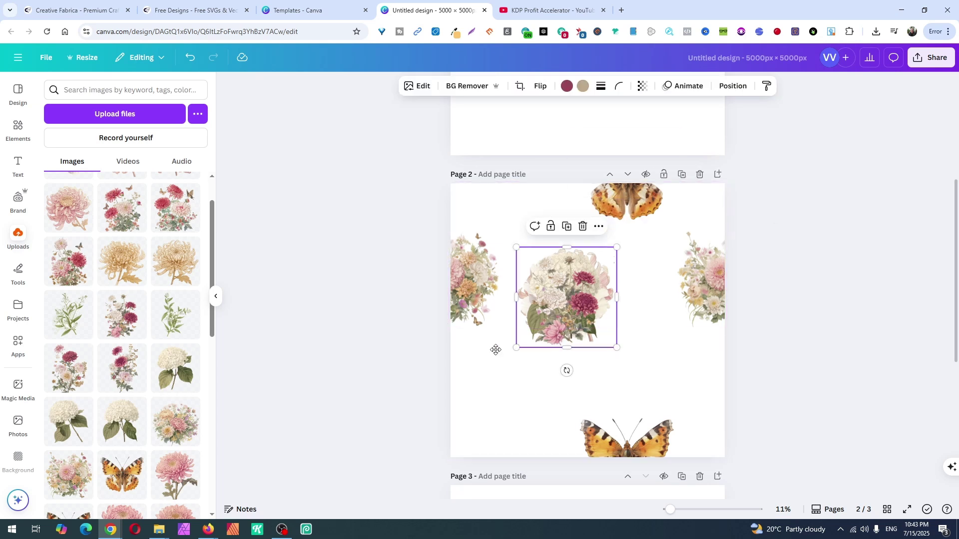
{"action": "left_click_drag", "start_coordinate": [495, 349], "coordinate": [490, 411]}
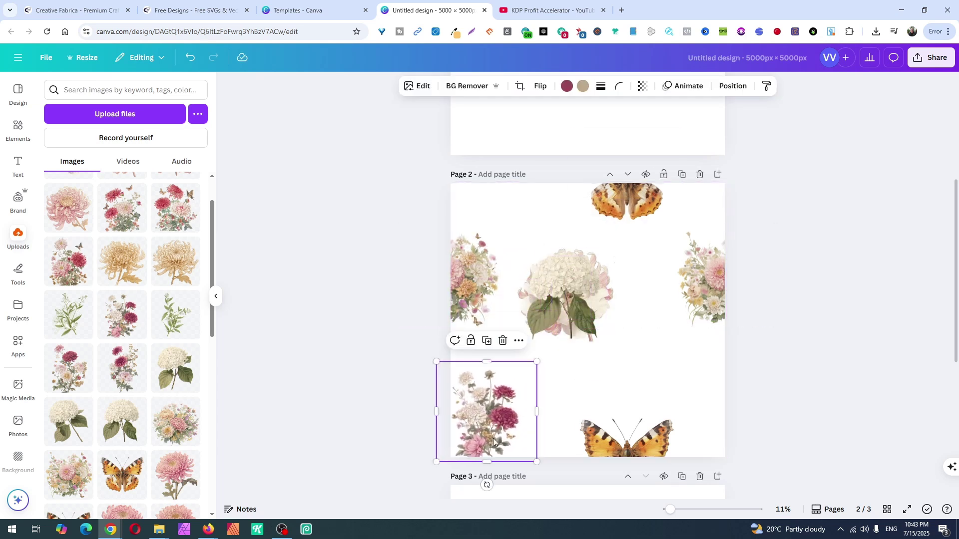
{"action": "left_click", "coordinate": [562, 294]}
{"action": "left_click_drag", "start_coordinate": [562, 294], "coordinate": [663, 361]}
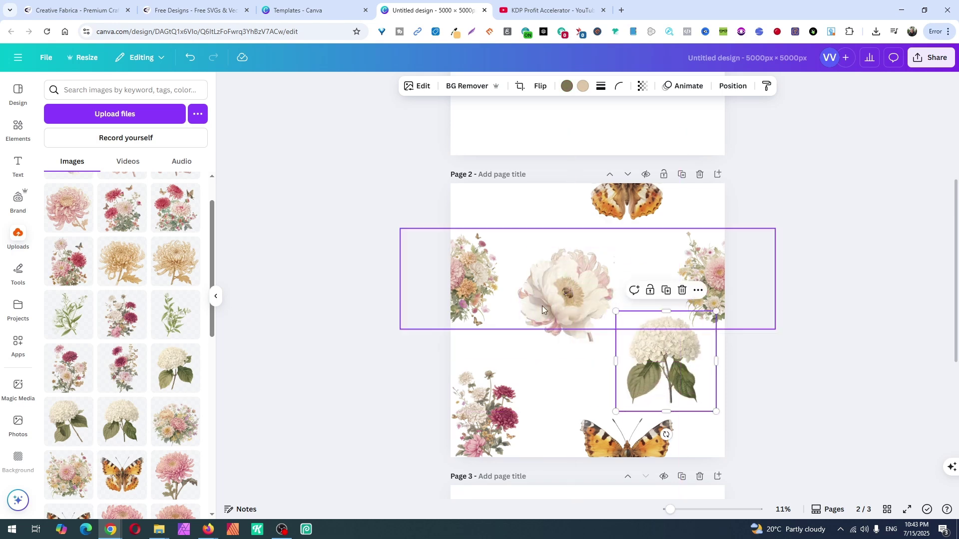
- Ungroup the butterflies on the top and bottom edges of page 2
{"action": "left_click", "coordinate": [450, 279]}
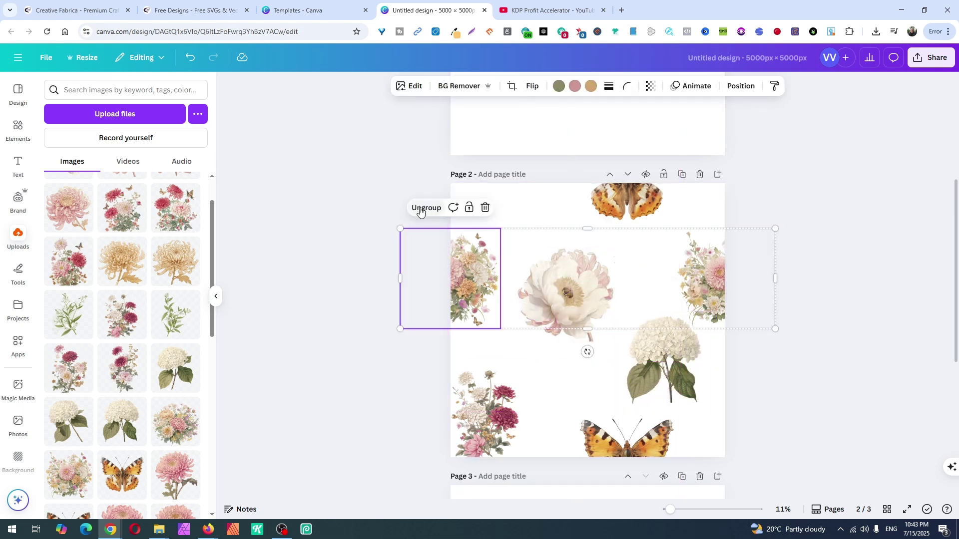
{"action": "left_click", "coordinate": [650, 206]}
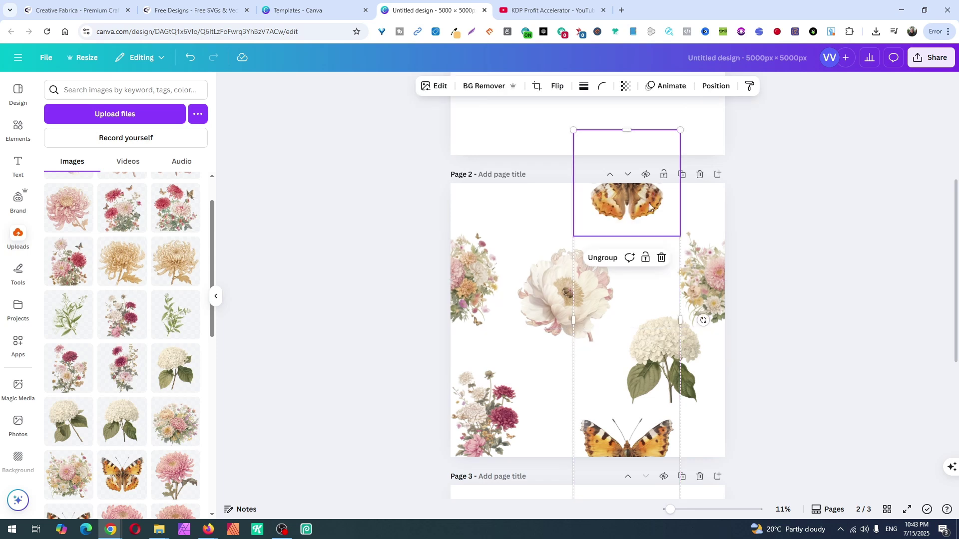
{"action": "left_click", "coordinate": [618, 264]}
- Shift the hydrangea toward the page's lower-right corner, and shrink the white peony and place it in the upper-left corner
{"action": "left_click_drag", "start_coordinate": [658, 361], "coordinate": [671, 375]}
{"action": "left_click_drag", "start_coordinate": [567, 295], "coordinate": [528, 236]}
{"action": "left_click_drag", "start_coordinate": [568, 200], "coordinate": [511, 197]}
- Shrink the pink chrysanthemum, place it between the burgundy bouquet and the bottom-edge butterfly, and adjust the bouquet and hydrangea positions
{"action": "left_click_drag", "start_coordinate": [567, 292], "coordinate": [619, 296]}
{"action": "left_click_drag", "start_coordinate": [668, 246], "coordinate": [631, 285]}
{"action": "left_click_drag", "start_coordinate": [599, 317], "coordinate": [549, 413]}
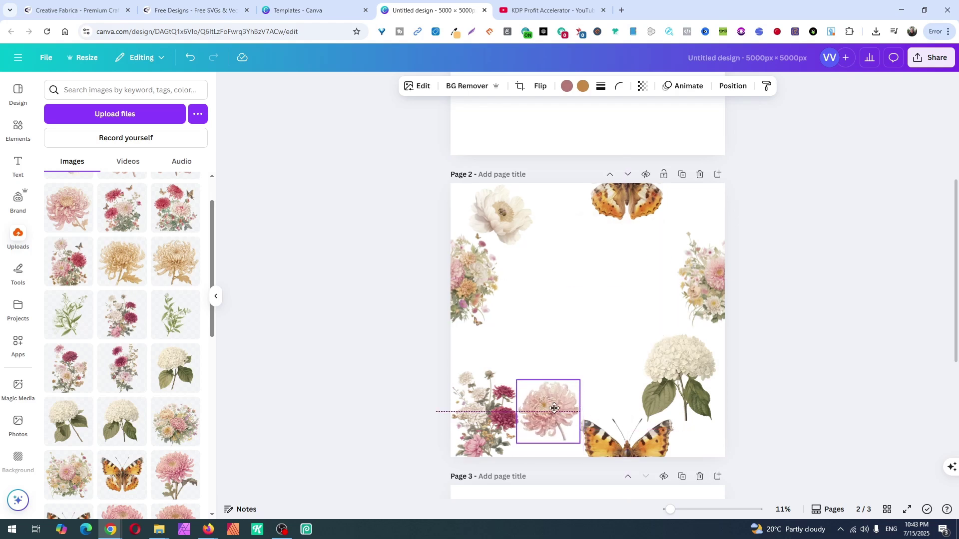
{"action": "left_click_drag", "start_coordinate": [549, 466], "coordinate": [469, 401]}
{"action": "left_click_drag", "start_coordinate": [715, 360], "coordinate": [720, 366]}
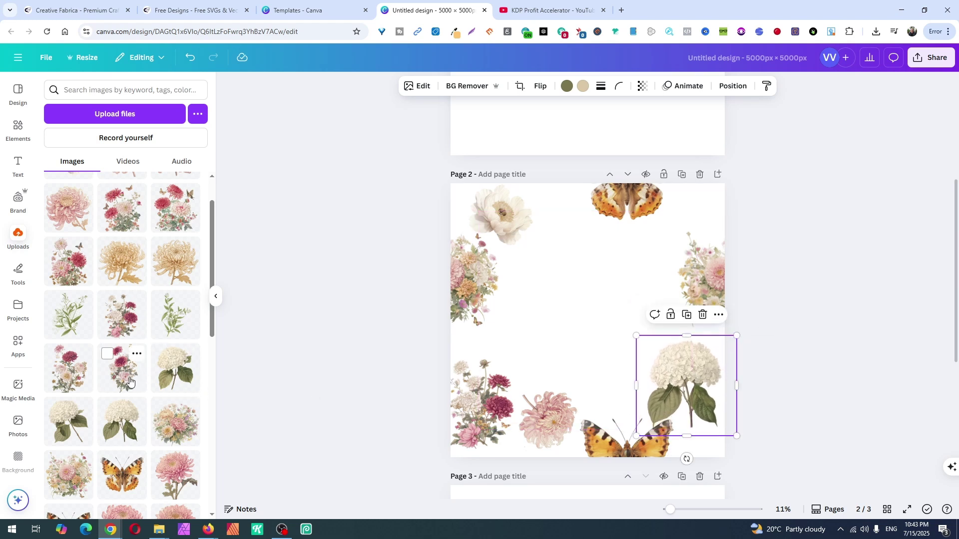
- Add a shrunken tan chrysanthemum above the burgundy bouquet with a copy beside the right-edge bouquet, and copy the white peony beside the hydrangea
{"action": "left_click", "coordinate": [133, 261]}
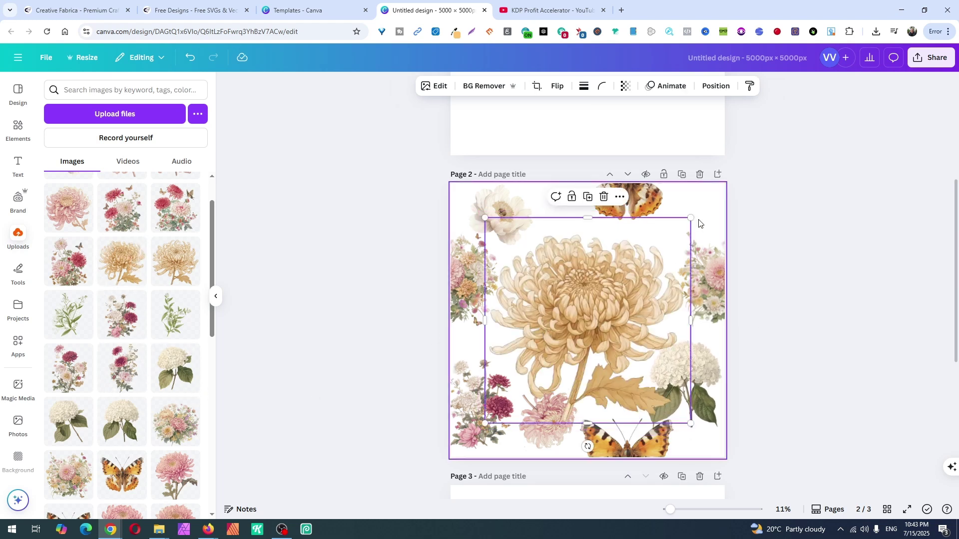
{"action": "left_click_drag", "start_coordinate": [689, 217], "coordinate": [553, 327]}
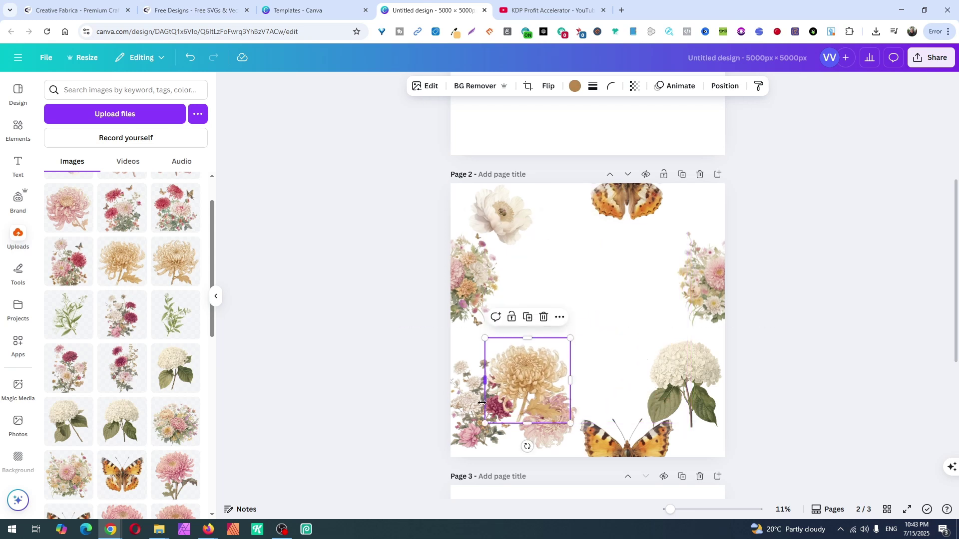
{"action": "left_click_drag", "start_coordinate": [529, 381], "coordinate": [543, 334]}
{"action": "left_click", "coordinate": [488, 209]}
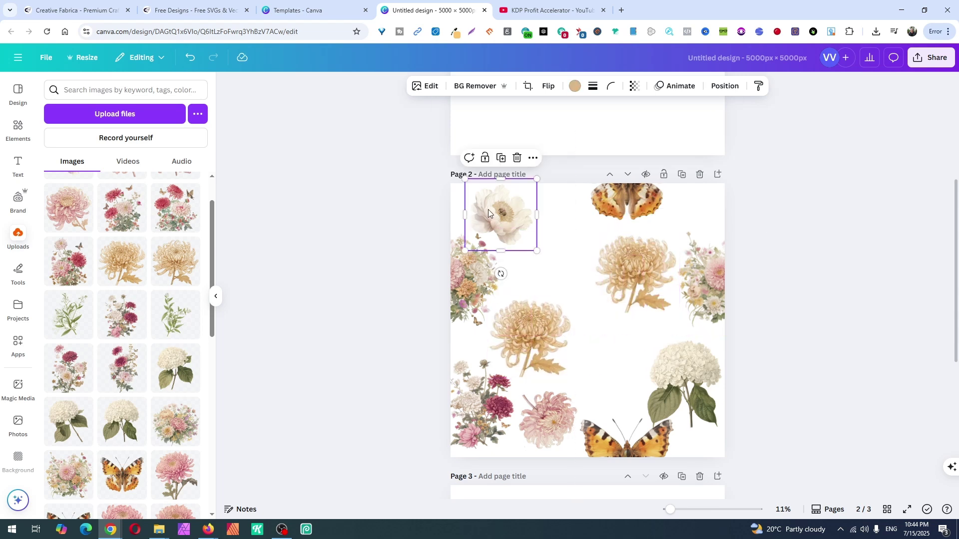
{"action": "left_click_drag", "start_coordinate": [488, 211], "coordinate": [601, 359]}
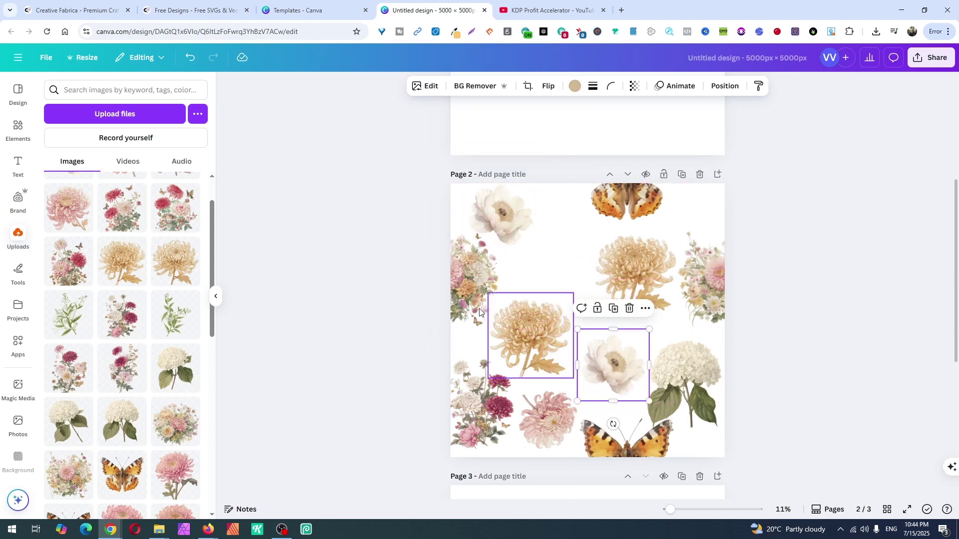
- Move the burgundy bouquet up between the top peony and butterfly, and place a shrunken butterfly copy in the lower-left corner
{"action": "left_click", "coordinate": [628, 208]}
{"action": "left_click_drag", "start_coordinate": [630, 202], "coordinate": [573, 307]}
{"action": "mouse_move", "coordinate": [504, 355]}
{"action": "left_mouse_down"}
{"action": "mouse_move", "coordinate": [491, 315]}
{"action": "mouse_move", "coordinate": [495, 344]}
{"action": "left_mouse_up"}
{"action": "left_click_drag", "start_coordinate": [461, 433], "coordinate": [558, 254]}
{"action": "left_click_drag", "start_coordinate": [589, 312], "coordinate": [506, 422]}
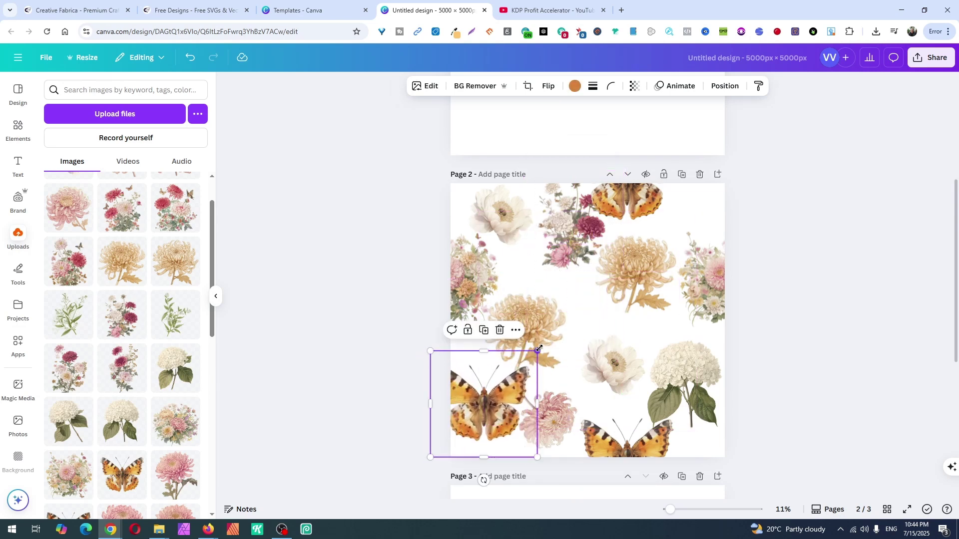
{"action": "left_click_drag", "start_coordinate": [538, 348], "coordinate": [496, 393]}
{"action": "left_click_drag", "start_coordinate": [473, 428], "coordinate": [501, 418]}
- Rotate the lower pink chrysanthemum clockwise and the tan chrysanthemum above it counterclockwise
{"action": "left_click", "coordinate": [548, 419]}
{"action": "left_click_drag", "start_coordinate": [548, 462], "coordinate": [481, 467]}
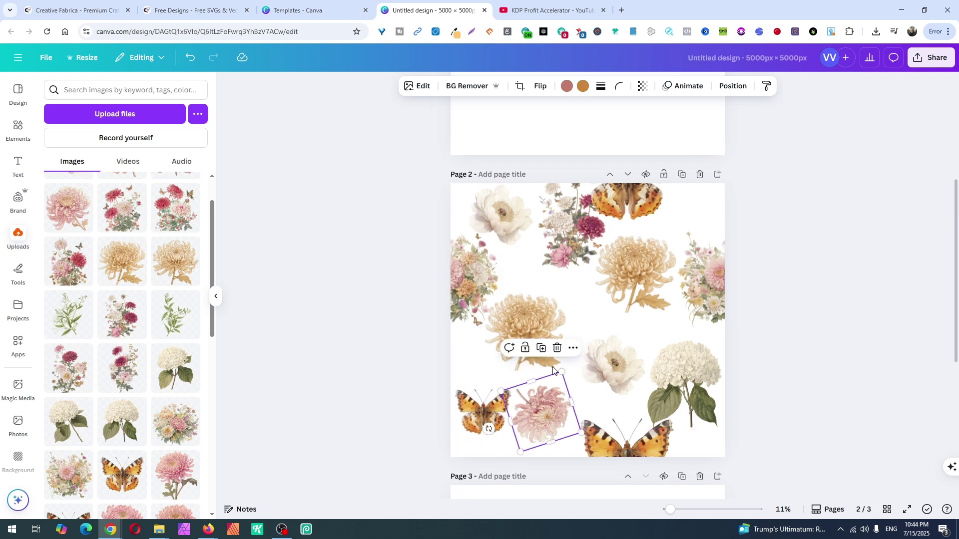
{"action": "left_click", "coordinate": [537, 329]}
{"action": "left_click_drag", "start_coordinate": [567, 365], "coordinate": [512, 360]}
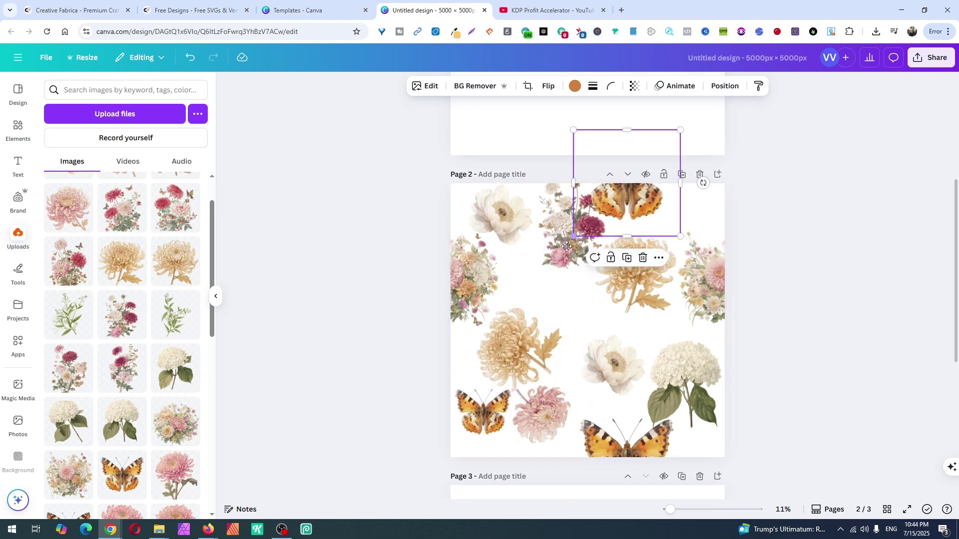
- Move the top-edge butterfly clear of the burgundy bouquet, align it with the bottom-edge butterfly at Center, and group both
{"action": "left_click_drag", "start_coordinate": [574, 235], "coordinate": [597, 232]}
{"action": "mouse_move", "coordinate": [663, 204]}
{"action": "left_mouse_down"}
{"action": "mouse_move", "coordinate": [671, 222]}
{"action": "mouse_move", "coordinate": [671, 198]}
{"action": "mouse_move", "coordinate": [670, 206]}
{"action": "left_mouse_up"}
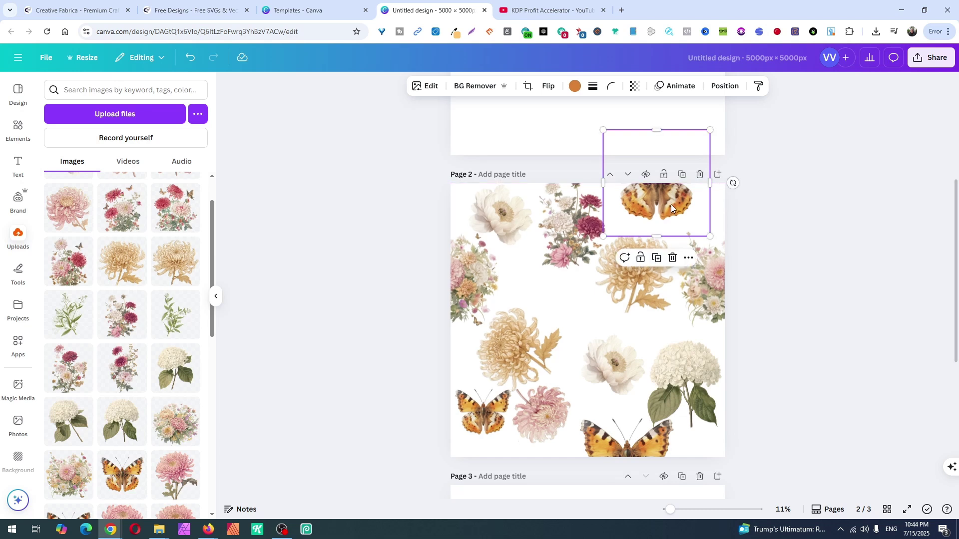
{"action": "left_click", "coordinate": [657, 445], "text": "shift"}
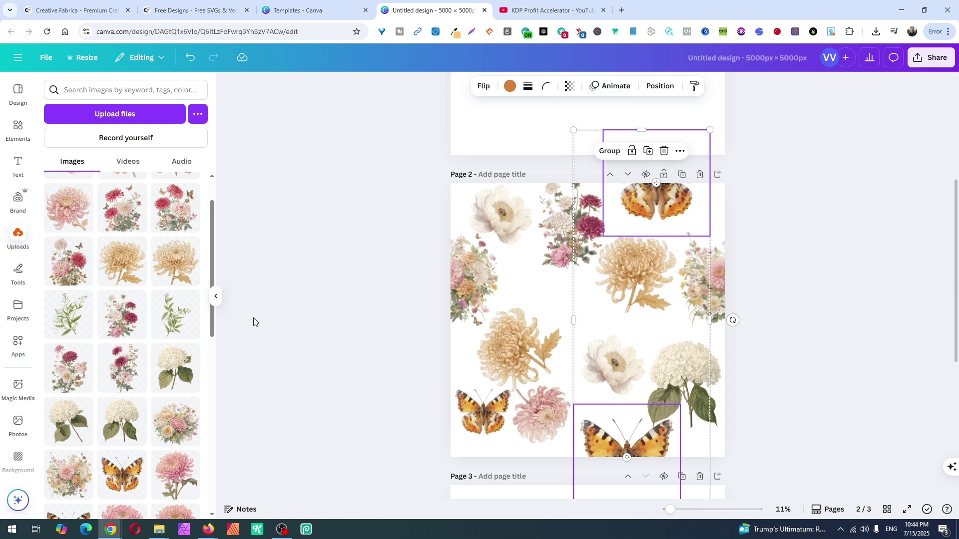
{"action": "left_click", "coordinate": [660, 86]}
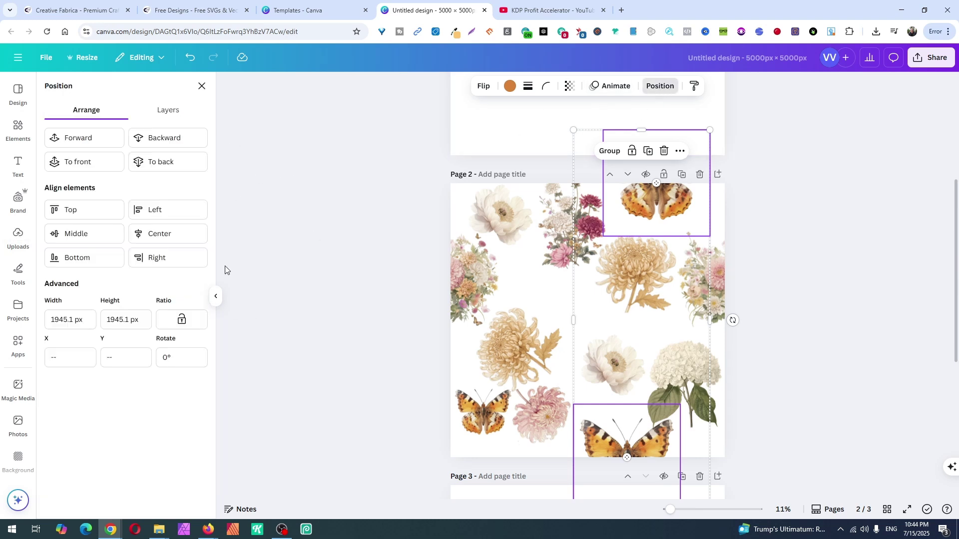
{"action": "left_click", "coordinate": [180, 235]}
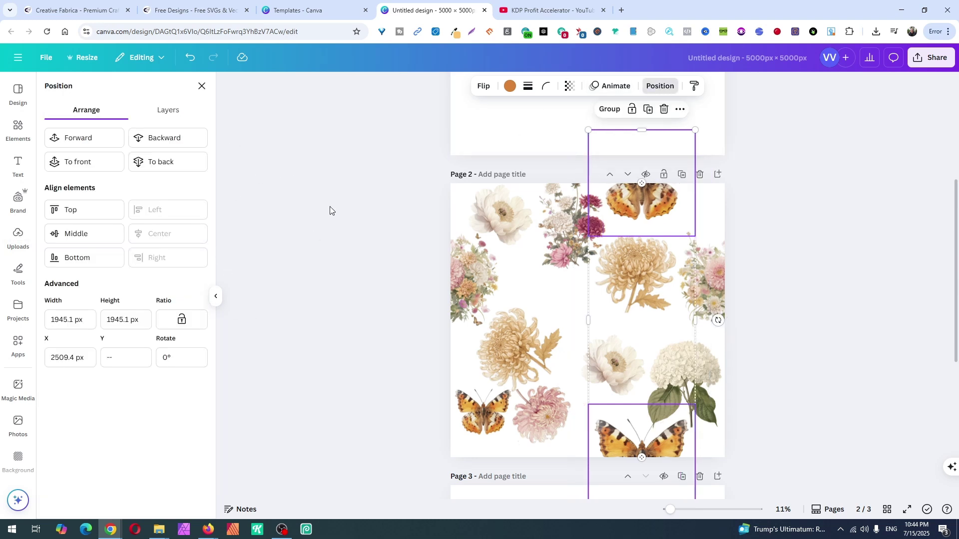
{"action": "left_click", "coordinate": [610, 109]}
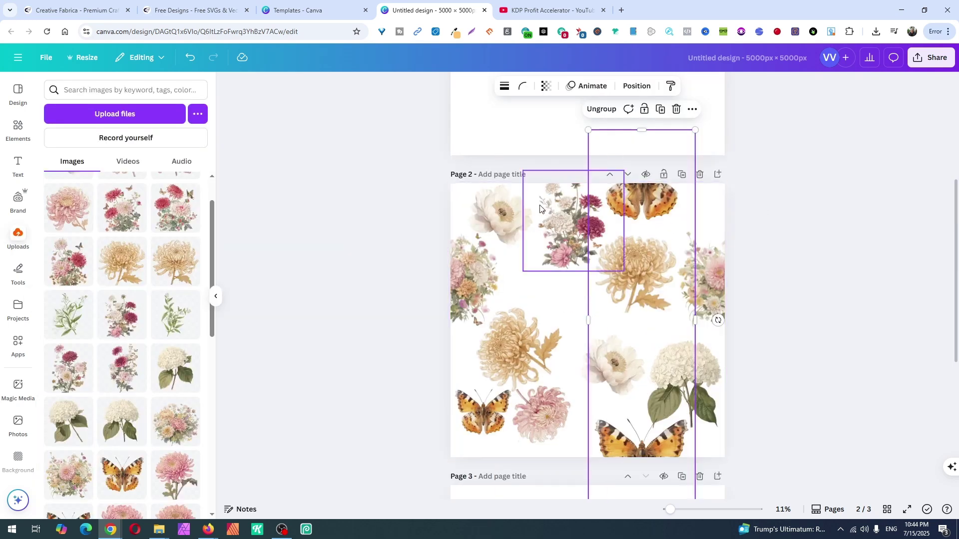
- Shift the grouped edge butterflies slightly right and shrink the hydrangea so its frame ends at the page's right edge
{"action": "left_click_drag", "start_coordinate": [651, 199], "coordinate": [666, 199]}
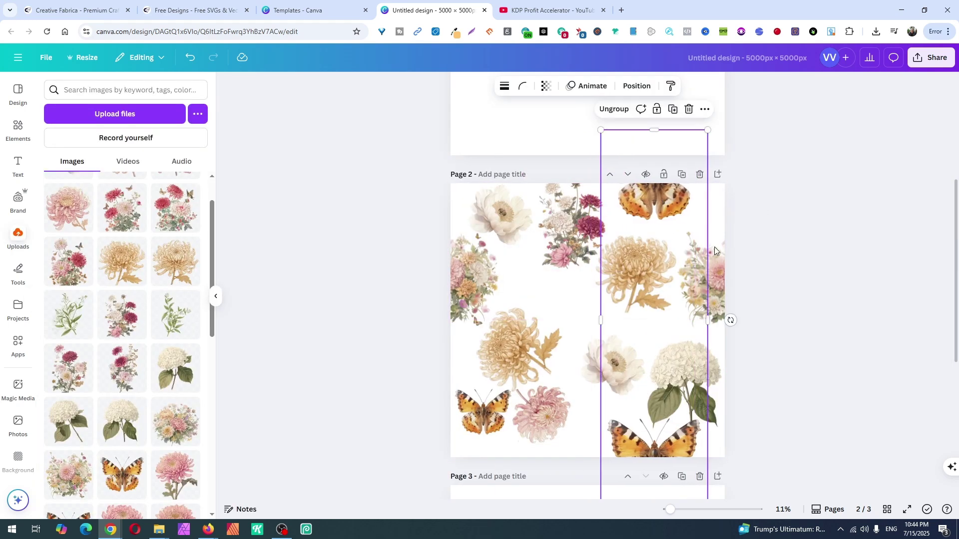
{"action": "left_click", "coordinate": [749, 343]}
{"action": "left_click", "coordinate": [735, 436]}
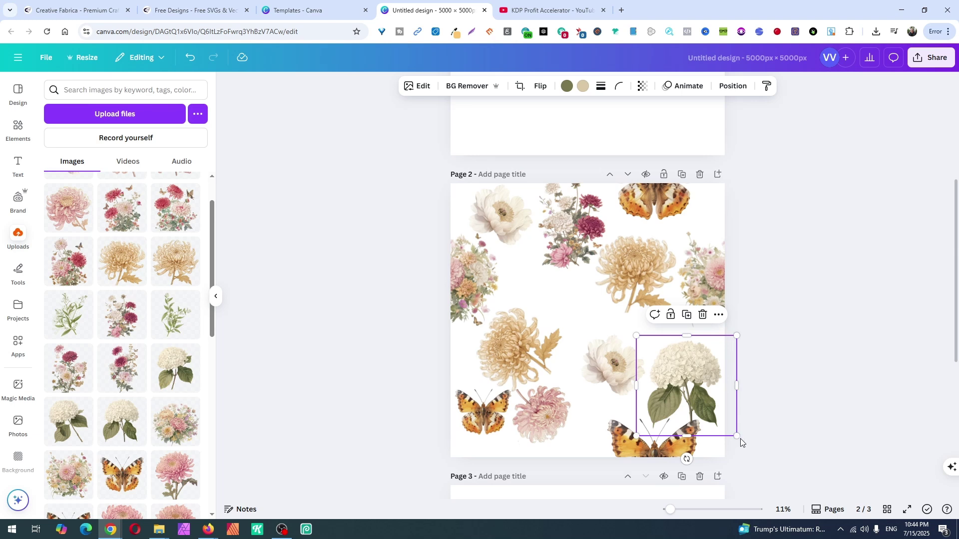
{"action": "left_click_drag", "start_coordinate": [731, 430], "coordinate": [719, 418]}
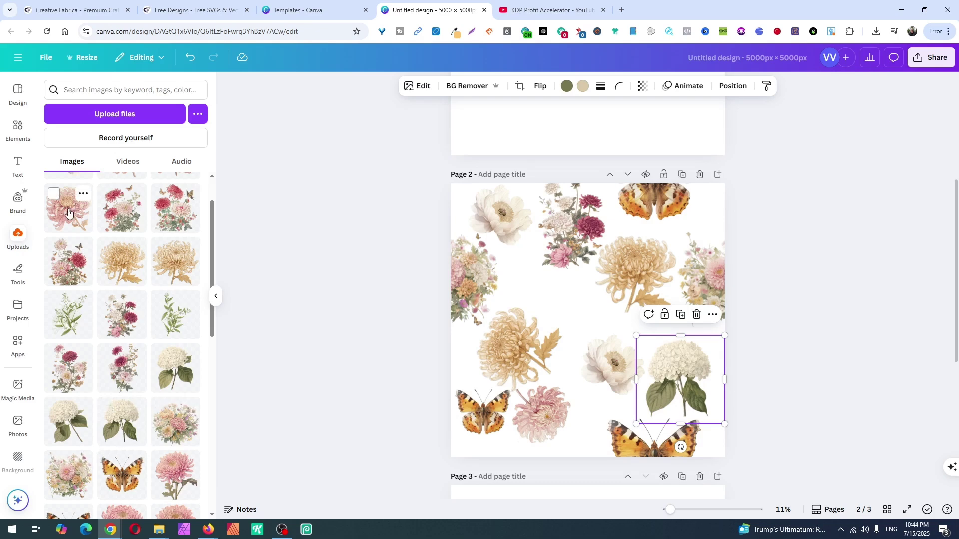
- Add the long-stemmed pink chrysanthemum, shrink and rotate it, and place it near the page center below the burgundy bouquet
{"action": "left_click", "coordinate": [183, 480]}
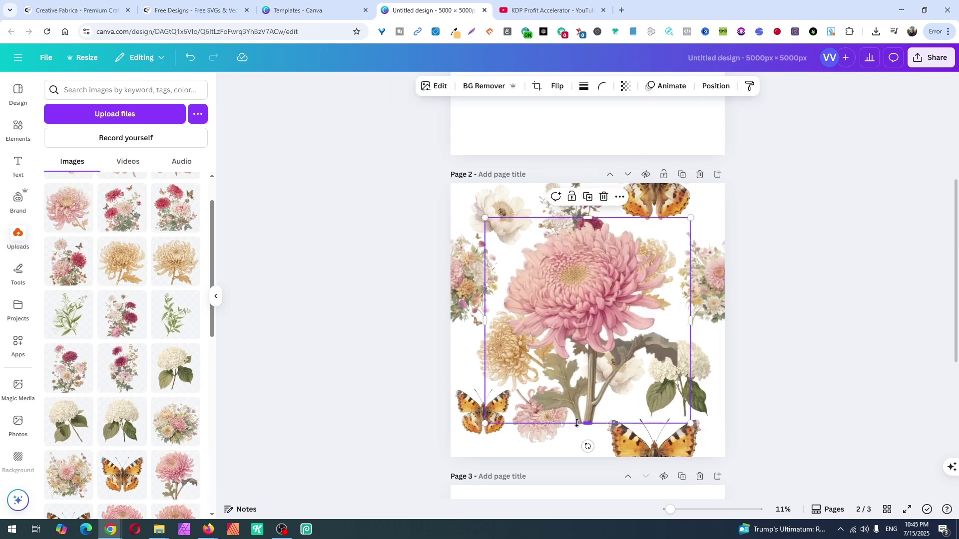
{"action": "left_click_drag", "start_coordinate": [485, 424], "coordinate": [578, 331]}
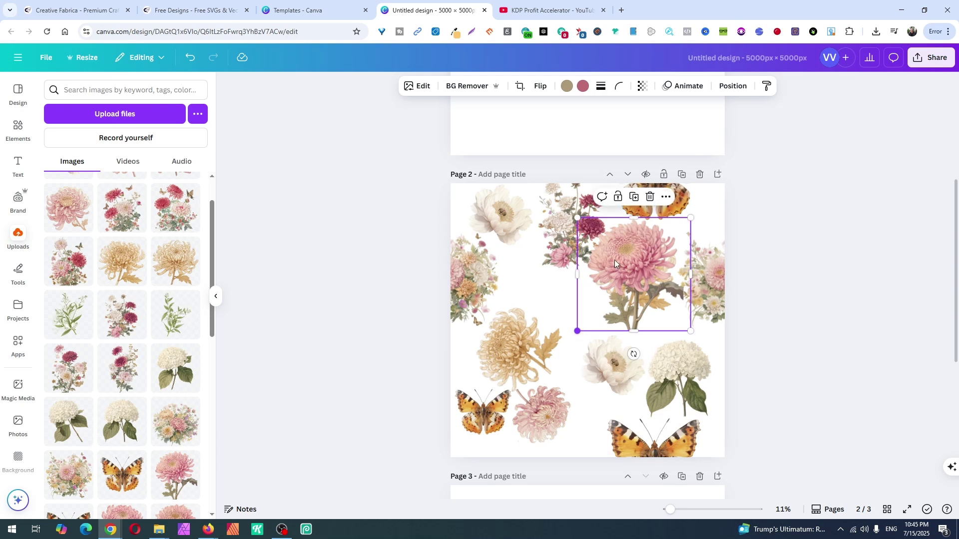
{"action": "left_click_drag", "start_coordinate": [565, 279], "coordinate": [511, 300]}
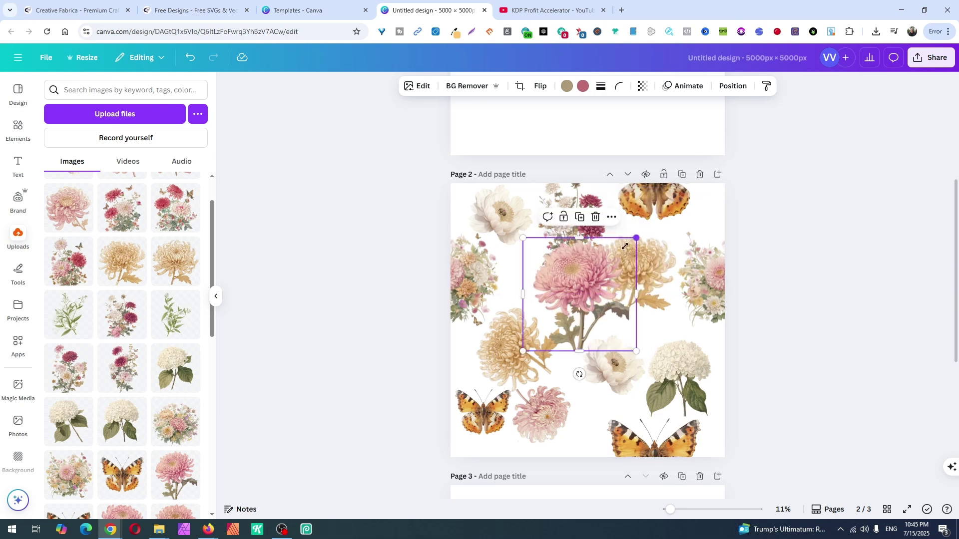
{"action": "left_click_drag", "start_coordinate": [624, 246], "coordinate": [601, 273]}
{"action": "left_click_drag", "start_coordinate": [562, 374], "coordinate": [525, 381]}
{"action": "left_click_drag", "start_coordinate": [560, 301], "coordinate": [565, 297]}
- Shrink the tan chrysanthemum above the lower-left butterfly, and turn the central pink chrysanthemum nearly upright beside it
{"action": "left_click_drag", "start_coordinate": [499, 351], "coordinate": [490, 351]}
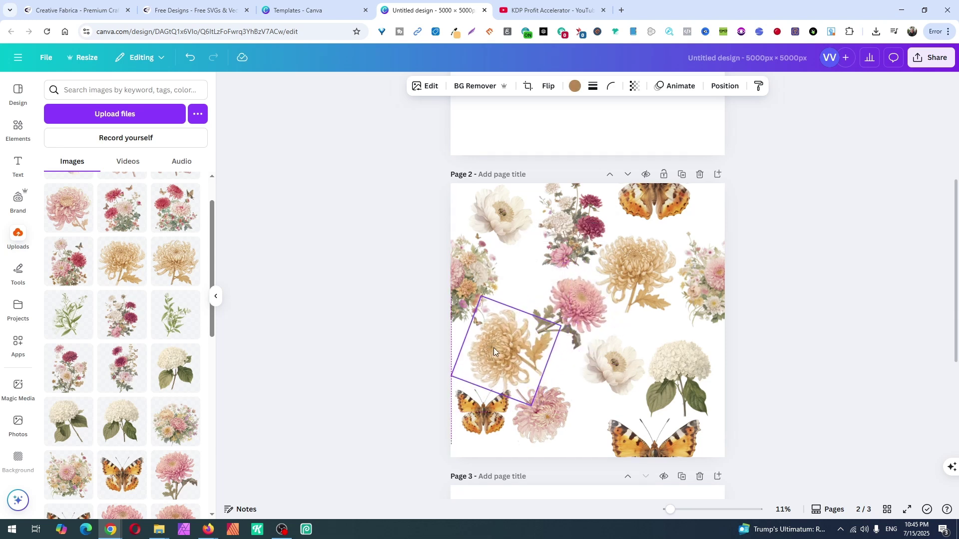
{"action": "left_click_drag", "start_coordinate": [558, 327], "coordinate": [493, 349]}
{"action": "left_click_drag", "start_coordinate": [579, 296], "coordinate": [573, 306]}
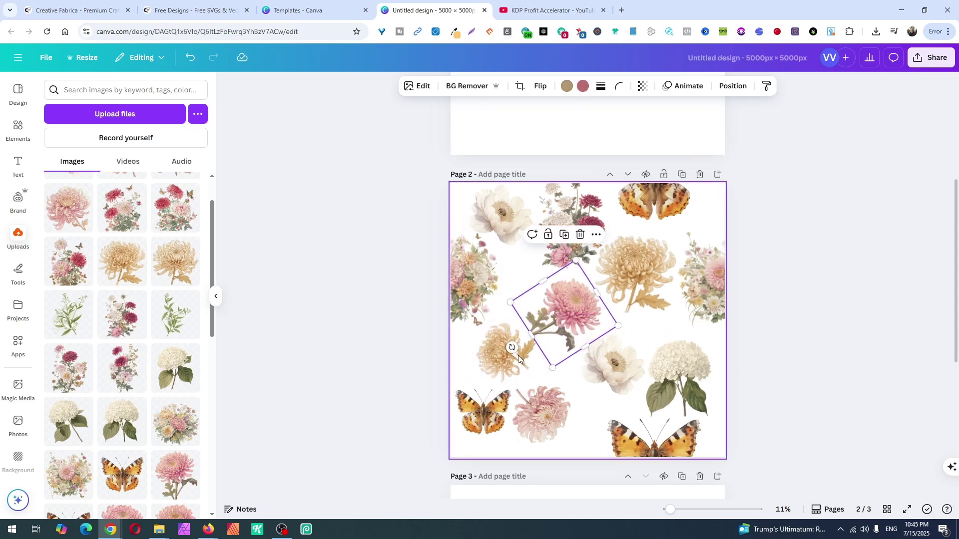
{"action": "left_click_drag", "start_coordinate": [511, 347], "coordinate": [555, 357]}
{"action": "left_click_drag", "start_coordinate": [570, 308], "coordinate": [566, 299]}
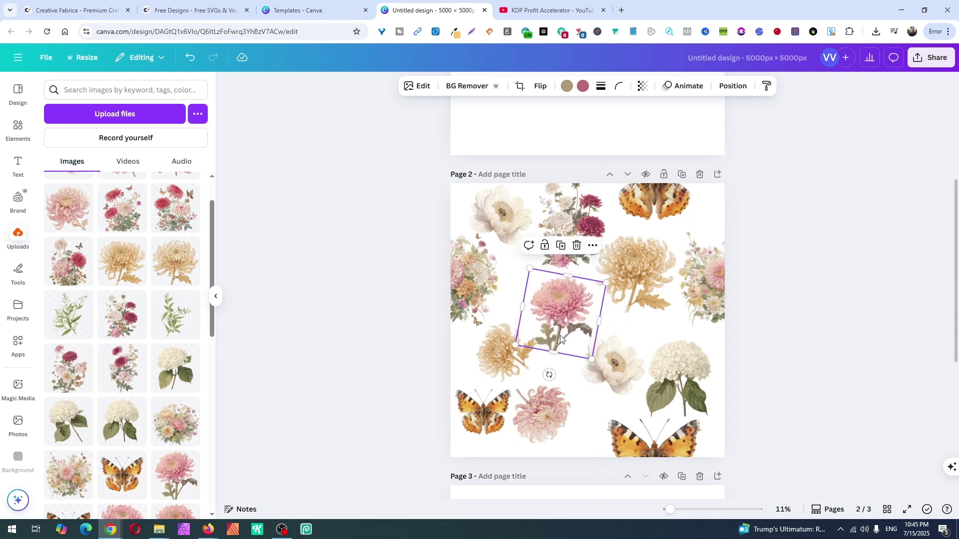
- Enlarge, rotate and reposition the lower pink chrysanthemum between the two bottom butterflies, and nudge the small tan chrysanthemum left
{"action": "left_click", "coordinate": [550, 418]}
{"action": "left_click_drag", "start_coordinate": [550, 419], "coordinate": [562, 416]}
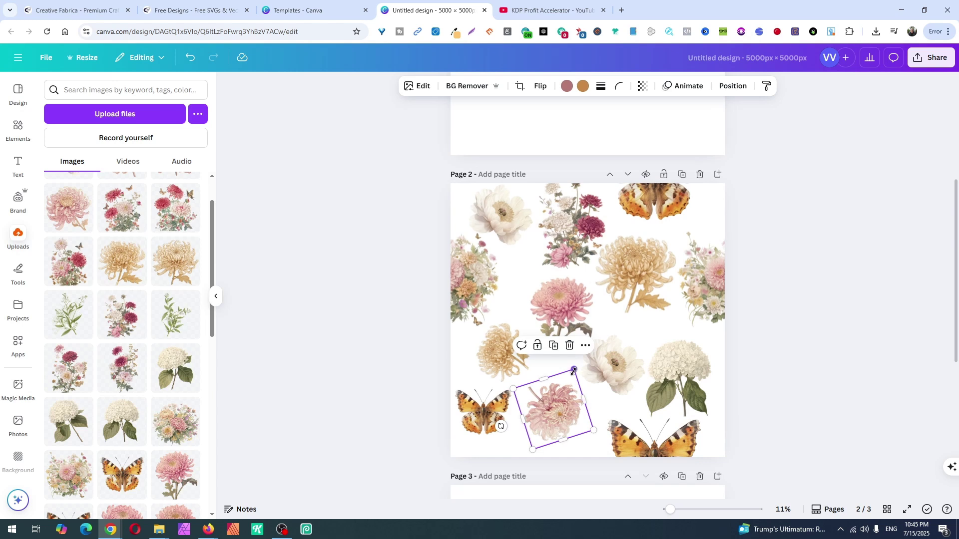
{"action": "left_click_drag", "start_coordinate": [574, 370], "coordinate": [582, 365]}
{"action": "left_click_drag", "start_coordinate": [555, 412], "coordinate": [554, 406]}
{"action": "left_click_drag", "start_coordinate": [495, 418], "coordinate": [568, 449]}
{"action": "left_click_drag", "start_coordinate": [558, 409], "coordinate": [567, 406]}
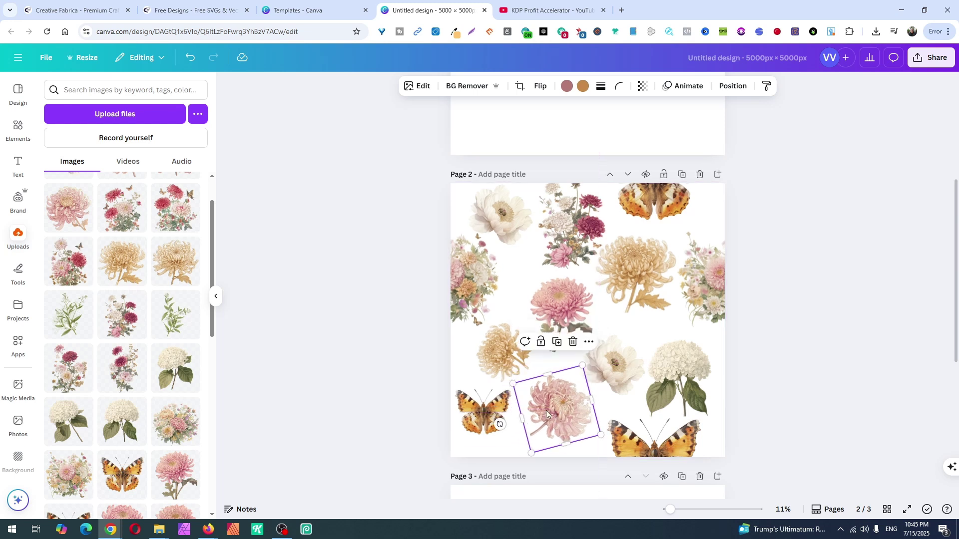
{"action": "left_click_drag", "start_coordinate": [495, 360], "coordinate": [491, 361]}
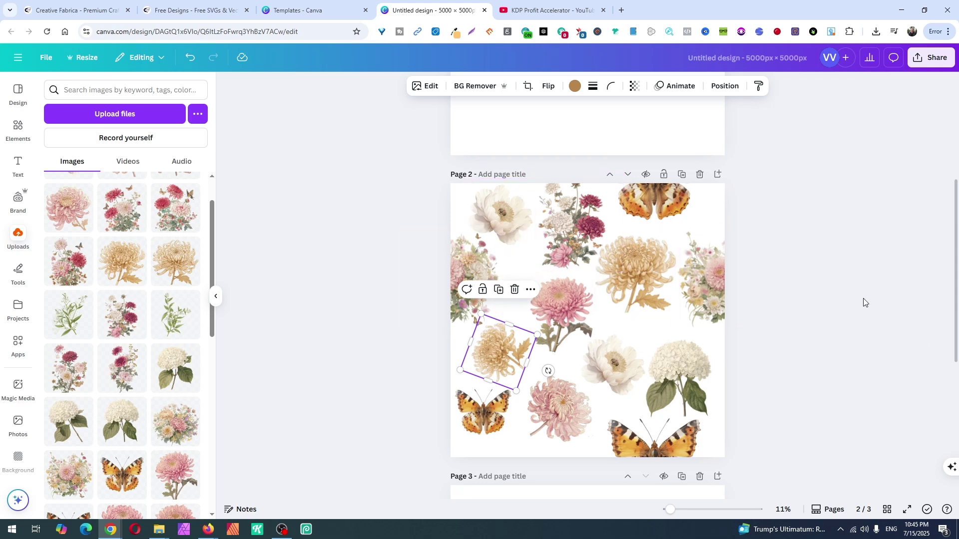
- Download only page 2 of the design as a PNG, leaving pages 1 and 3 out
{"action": "left_click", "coordinate": [921, 62]}
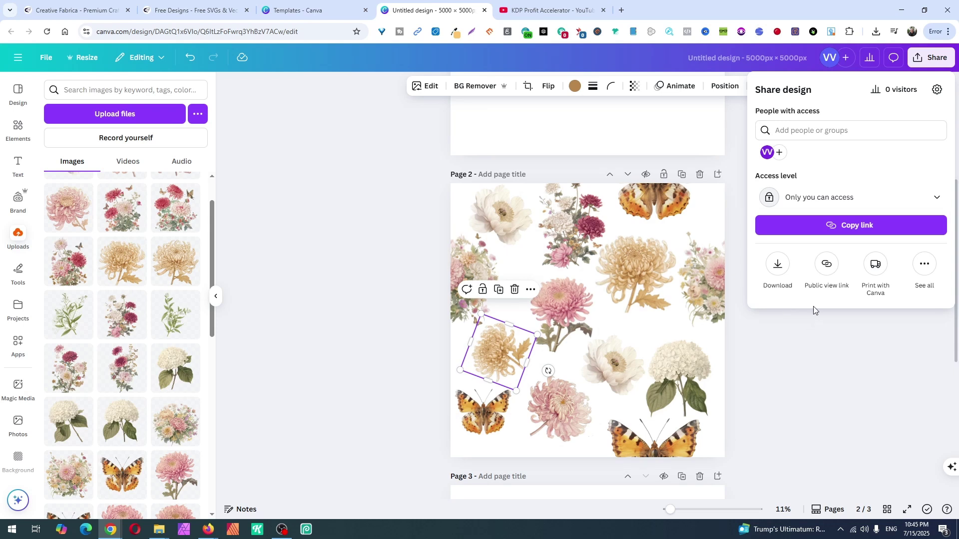
{"action": "left_click", "coordinate": [778, 270]}
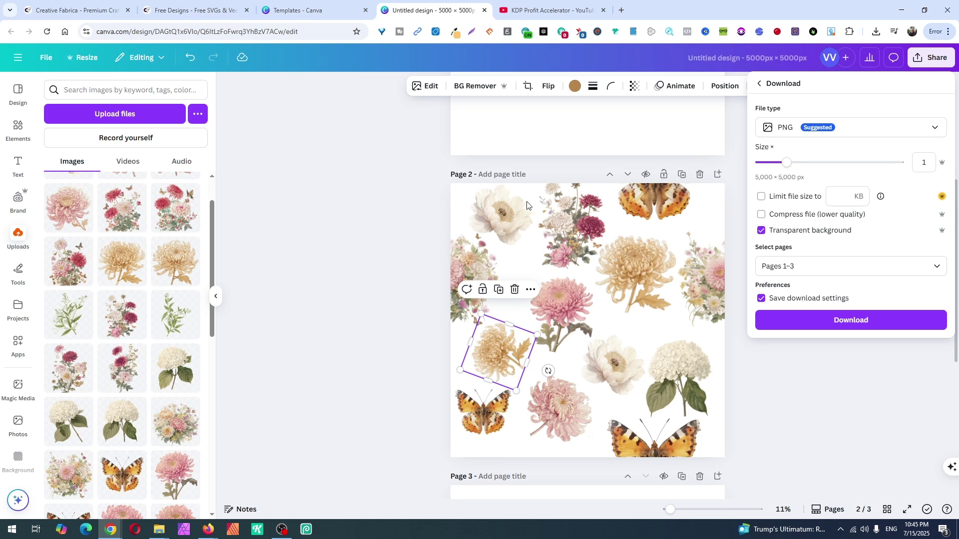
{"action": "left_click", "coordinate": [936, 266]}
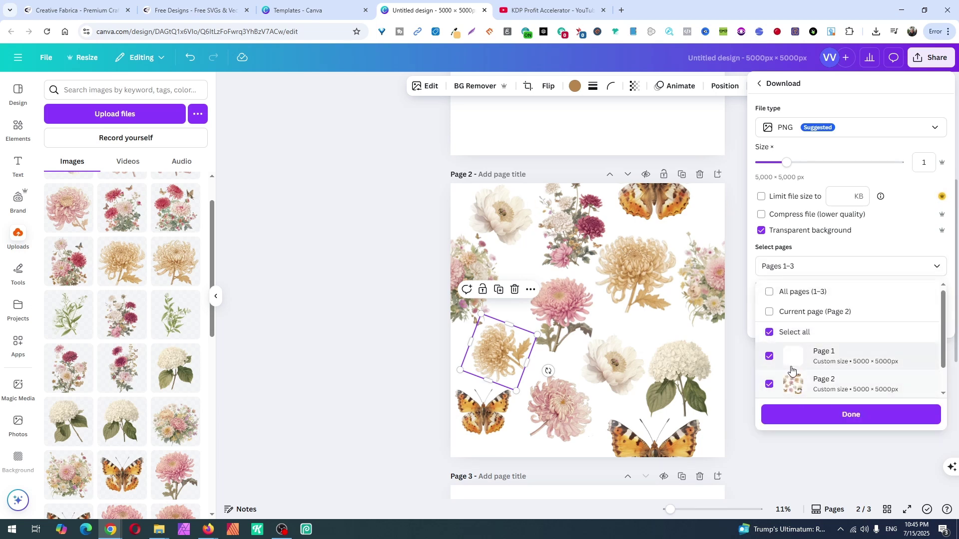
{"action": "left_click", "coordinate": [769, 356]}
{"action": "scroll", "coordinate": [770, 382], "scroll_direction": "down", "scroll_amount": 1}
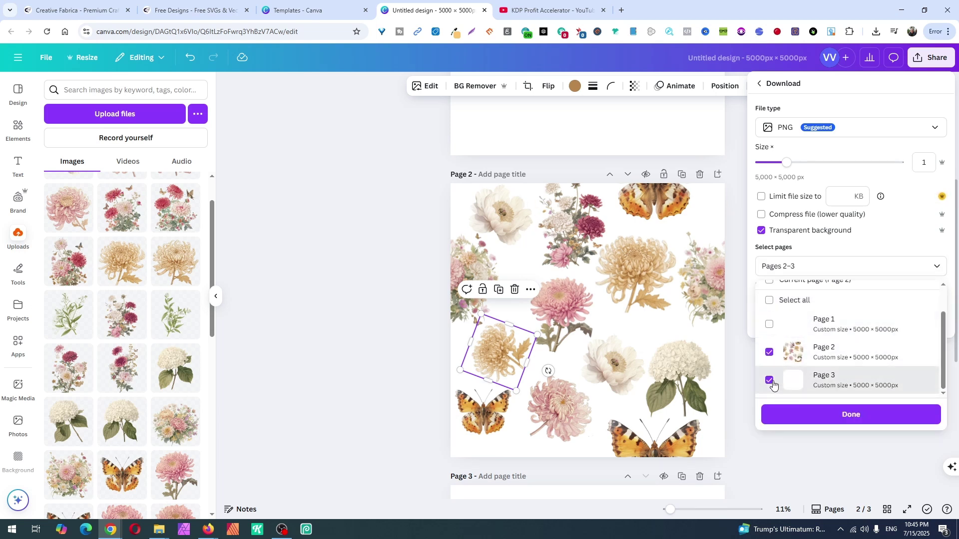
{"action": "left_click", "coordinate": [769, 381]}
{"action": "left_click", "coordinate": [802, 416]}
{"action": "left_click", "coordinate": [828, 330]}
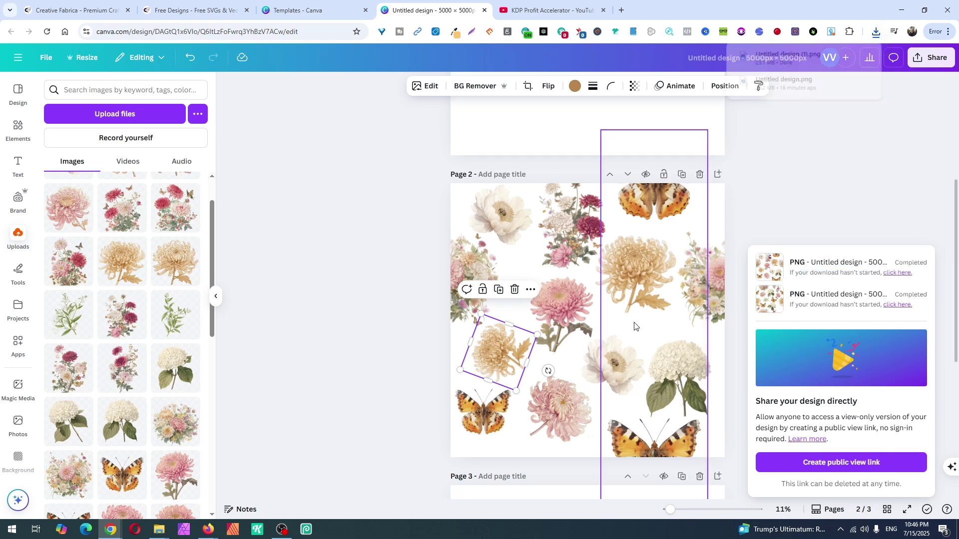
- Place the downloaded Untitled design (1).png on blank page 1 and scale it to fill the page's upper-right quarter
{"action": "left_click_drag", "start_coordinate": [760, 59], "coordinate": [579, 327]}
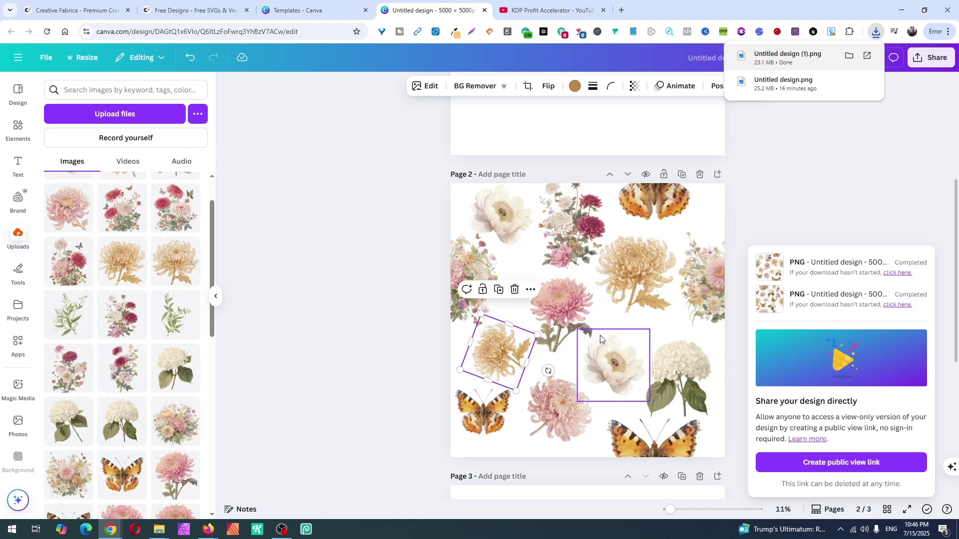
{"action": "scroll", "coordinate": [631, 356], "scroll_direction": "up", "scroll_amount": 2}
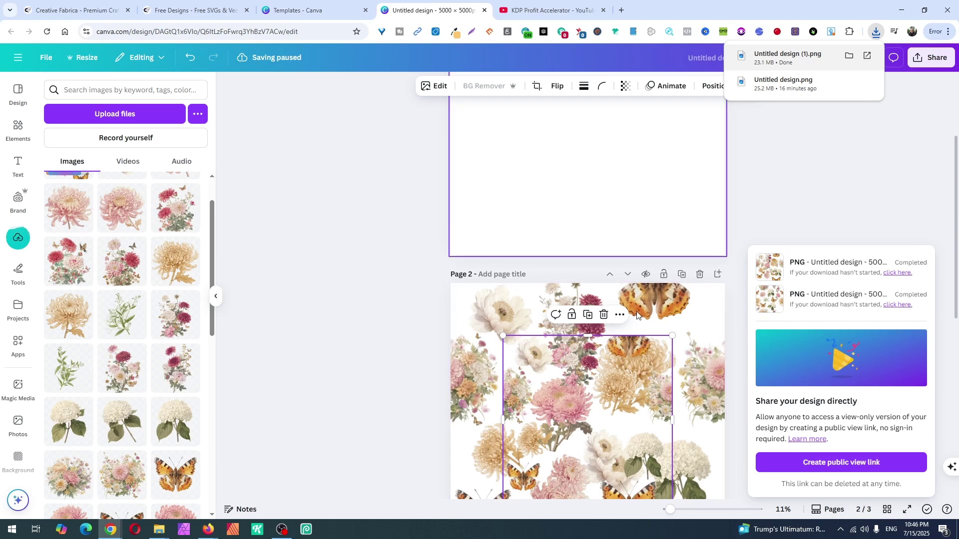
{"action": "left_click_drag", "start_coordinate": [604, 442], "coordinate": [605, 90]}
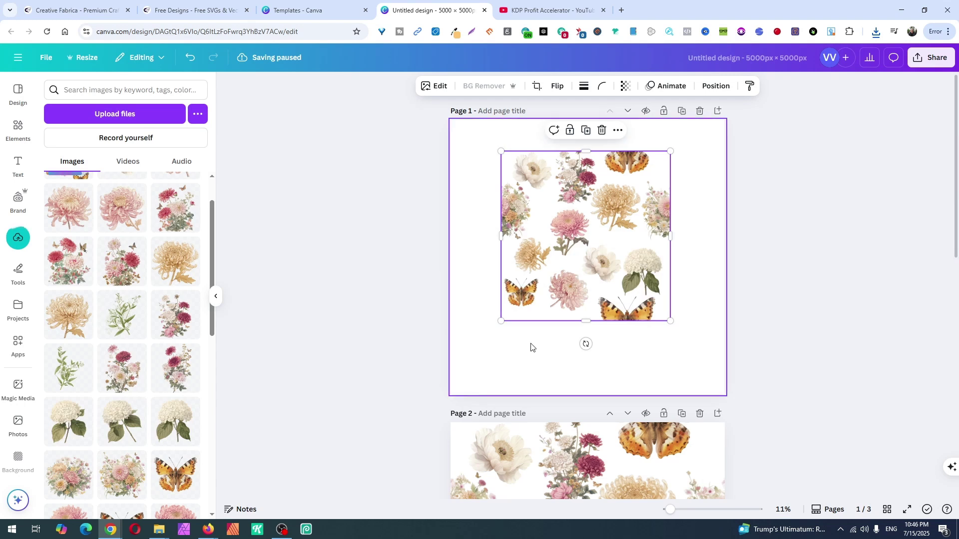
{"action": "left_click_drag", "start_coordinate": [501, 321], "coordinate": [549, 273]}
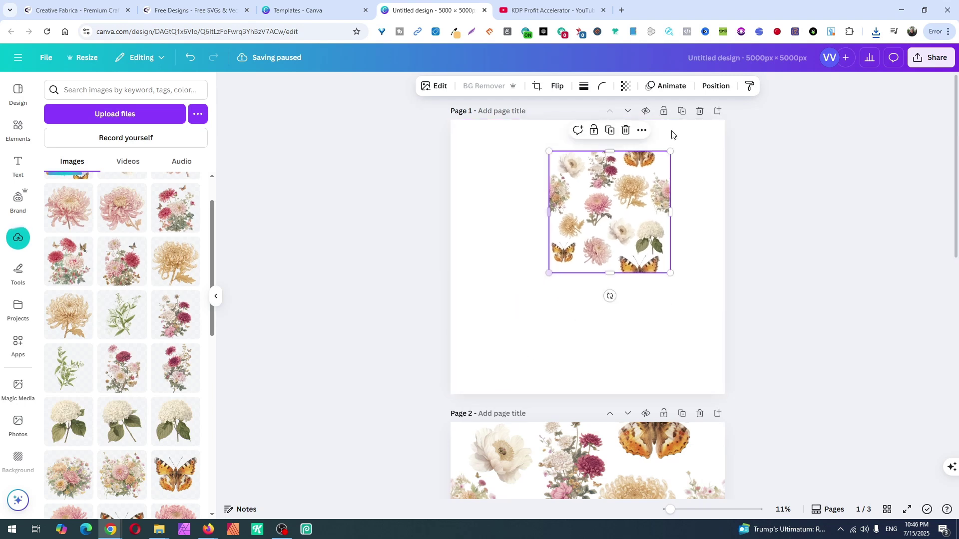
{"action": "left_click_drag", "start_coordinate": [627, 194], "coordinate": [678, 164]}
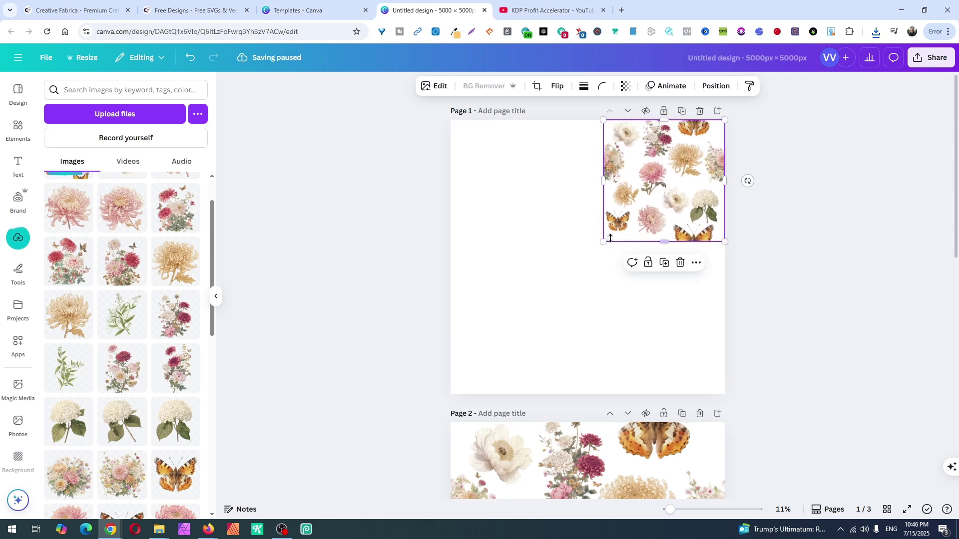
{"action": "left_click_drag", "start_coordinate": [603, 242], "coordinate": [588, 257]}
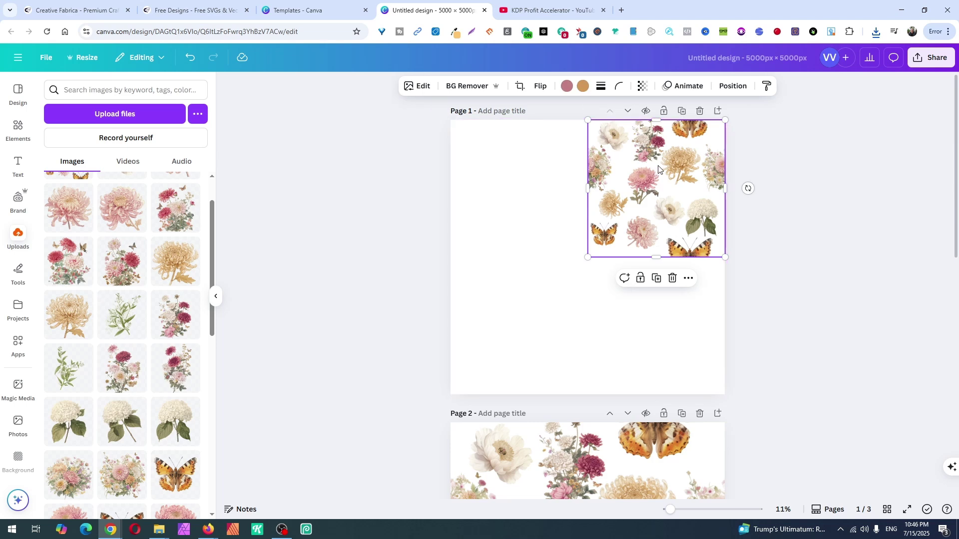
- Duplicate page 1 and, on the copy, duplicate the pattern tile into the upper-left quarter, edge to edge with the first
{"action": "left_click", "coordinate": [683, 112]}
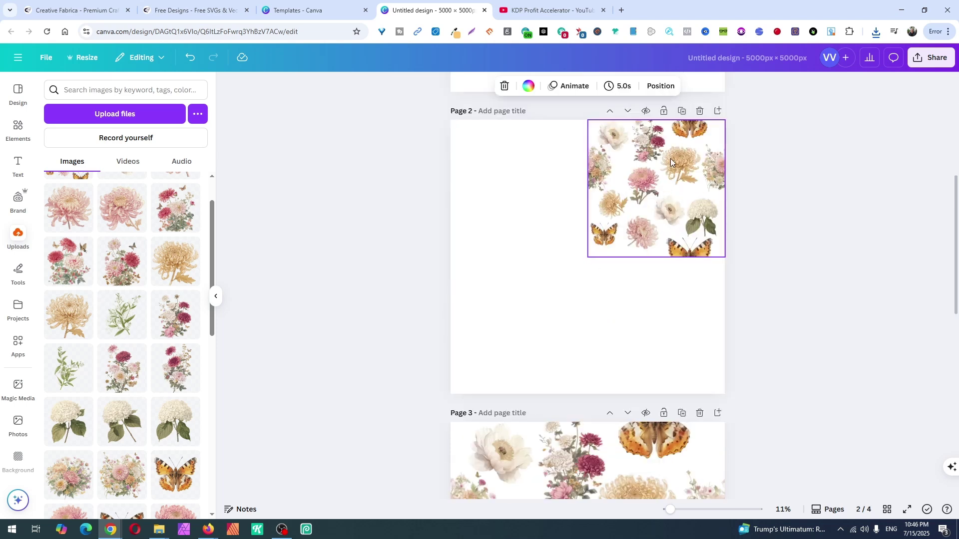
{"action": "left_click", "coordinate": [670, 153]}
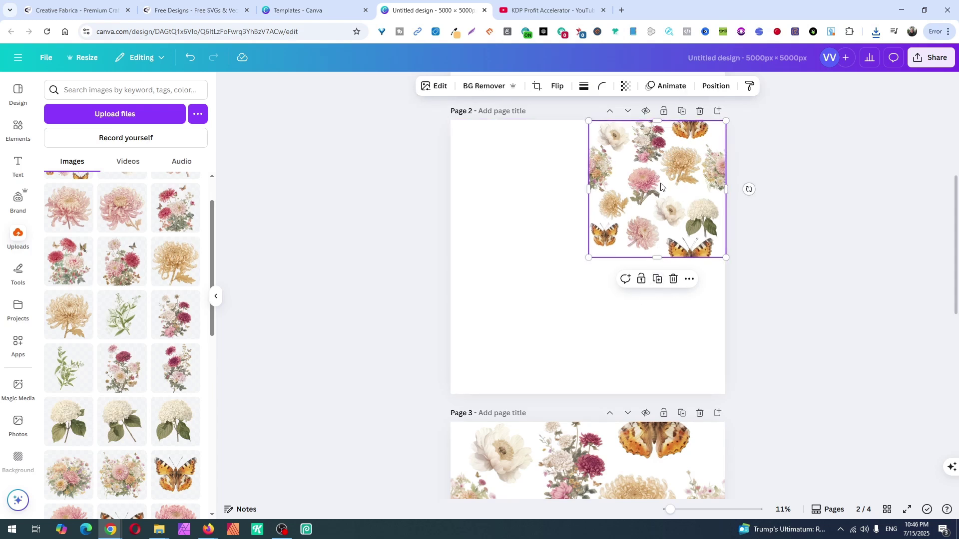
{"action": "key", "text": "ctrl+d"}
{"action": "left_click_drag", "start_coordinate": [538, 199], "coordinate": [526, 181]}
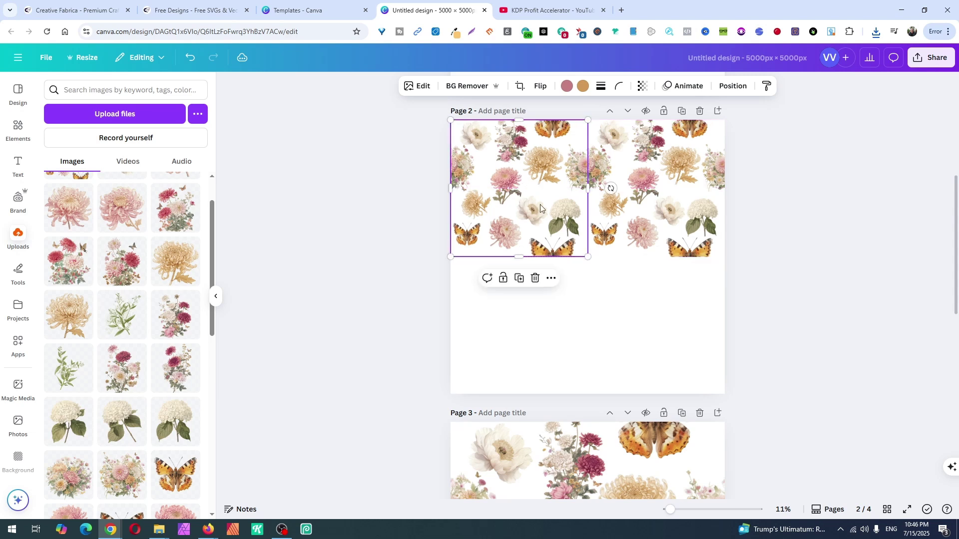
- Copy both upper pattern tiles into the lower half of page 2 so the four tiles cover the whole page
{"action": "left_click", "coordinate": [691, 317]}
{"action": "left_click_drag", "start_coordinate": [691, 317], "coordinate": [543, 246]}
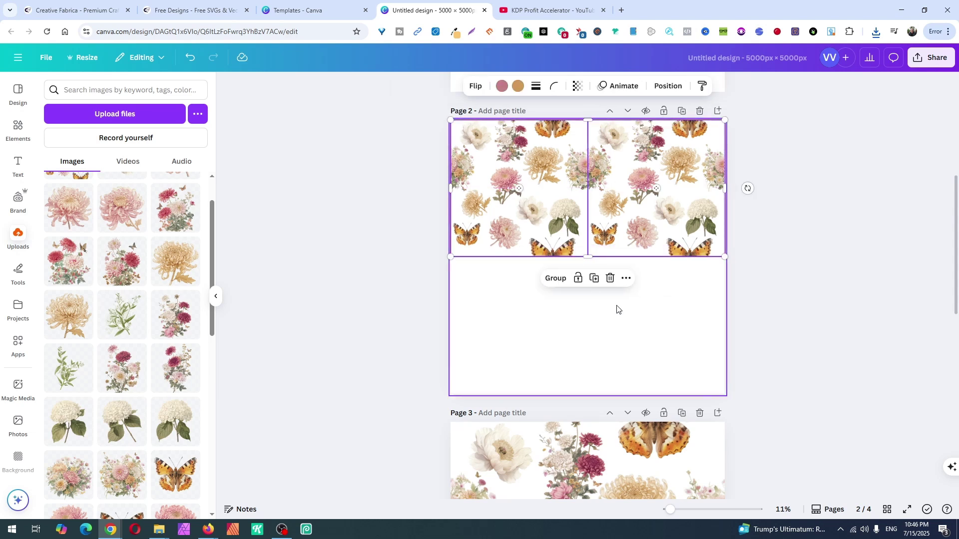
{"action": "key", "text": "Escape"}
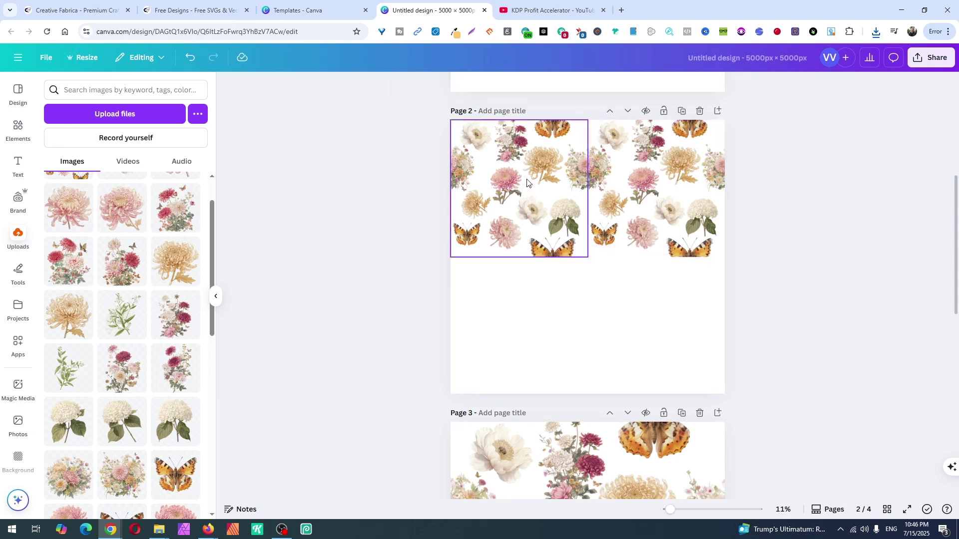
{"action": "left_click", "coordinate": [527, 183]}
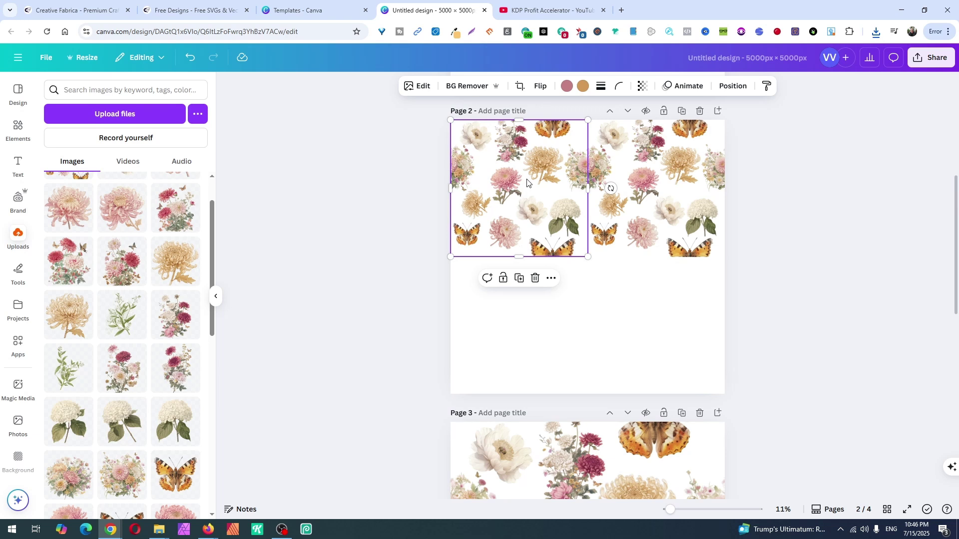
{"action": "left_click", "coordinate": [636, 189], "text": "shift"}
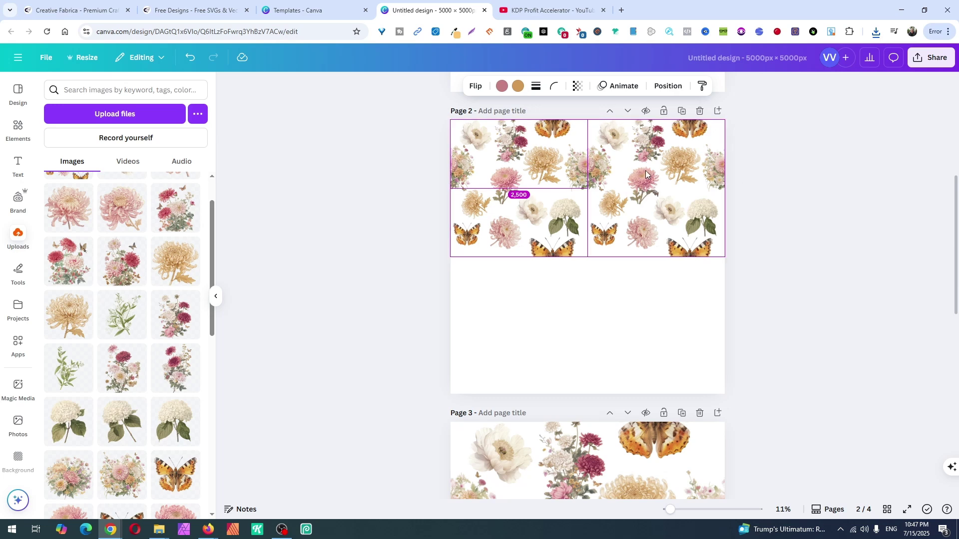
{"action": "left_click_drag", "start_coordinate": [645, 172], "coordinate": [646, 305]}
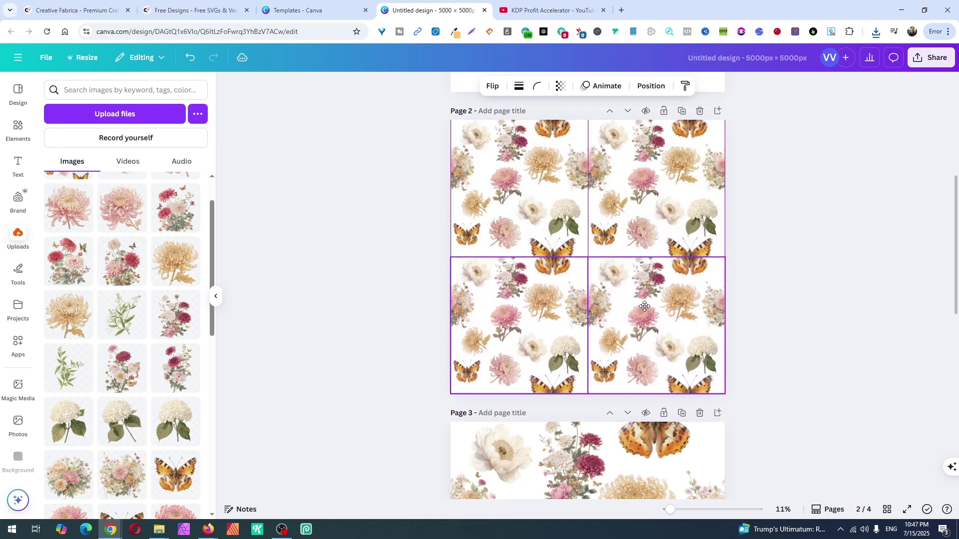
{"action": "left_click", "coordinate": [808, 298]}
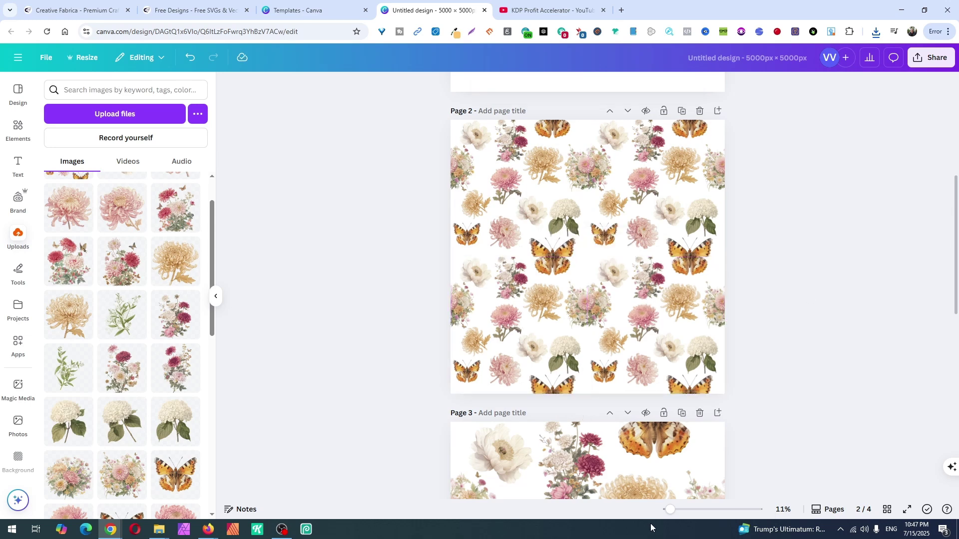
- Move the small lower-left butterfly from page 3 onto the blank page 4
{"action": "mouse_move", "coordinate": [670, 509]}
{"action": "left_mouse_down"}
{"action": "mouse_move", "coordinate": [685, 508]}
{"action": "mouse_move", "coordinate": [670, 510]}
{"action": "left_mouse_up"}
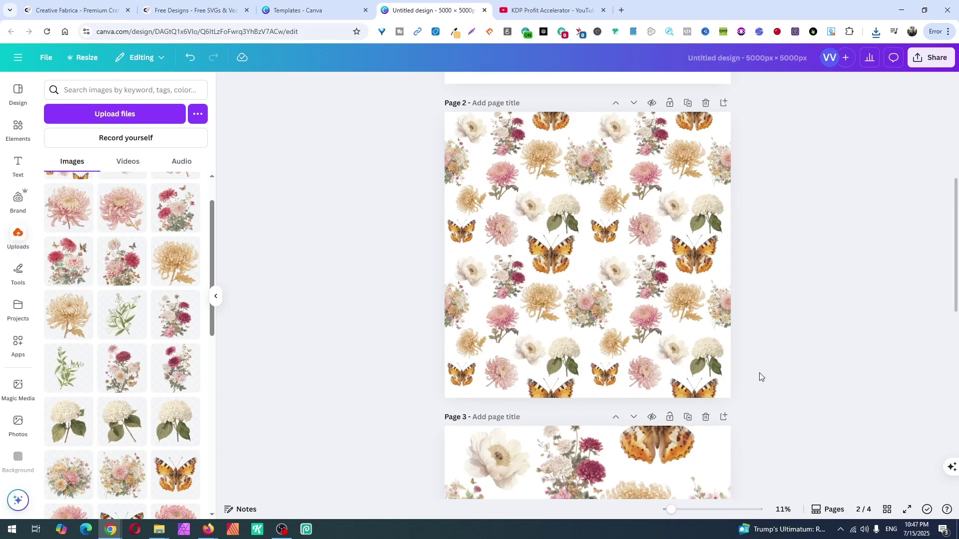
{"action": "scroll", "coordinate": [759, 374], "scroll_direction": "down", "scroll_amount": 2}
{"action": "scroll", "coordinate": [758, 371], "scroll_direction": "down", "scroll_amount": 10}
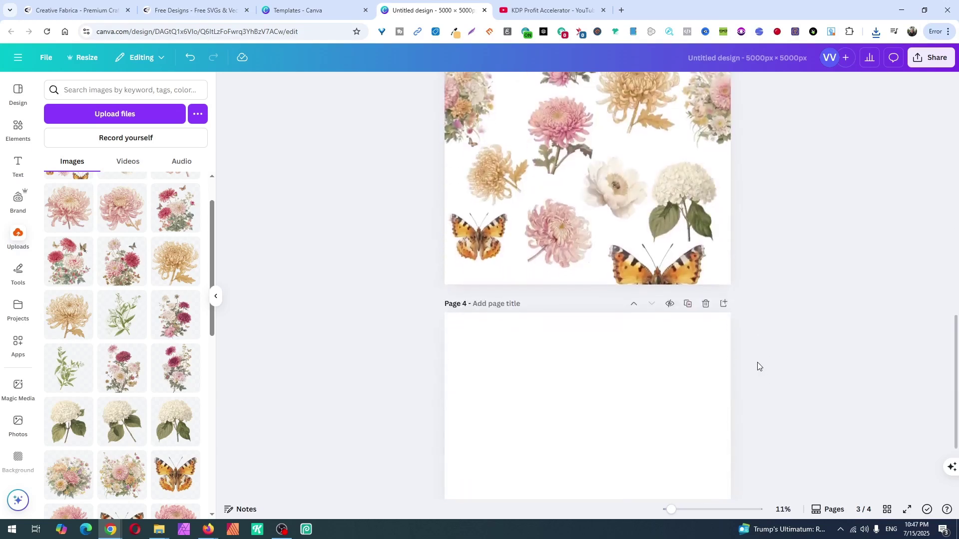
{"action": "left_click", "coordinate": [657, 136]}
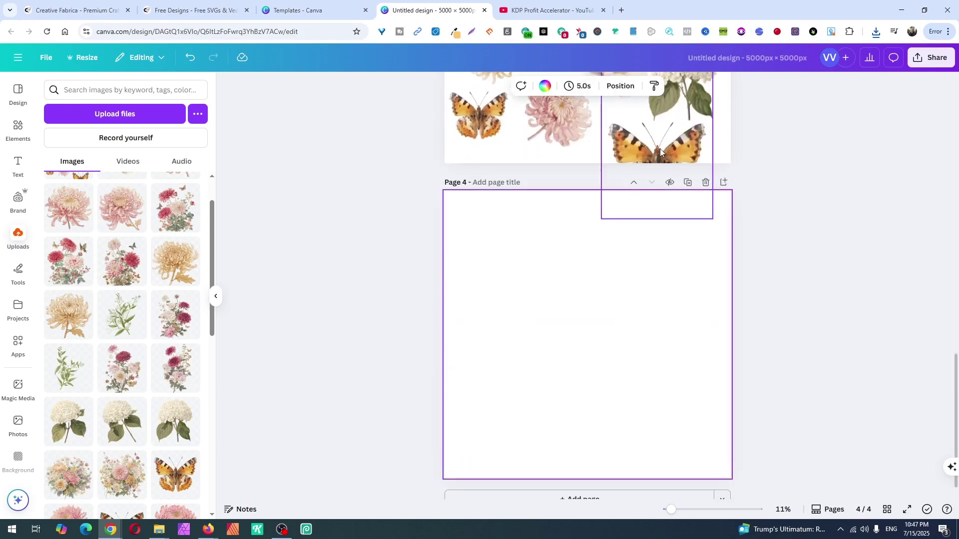
{"action": "left_click", "coordinate": [479, 122]}
{"action": "left_click_drag", "start_coordinate": [485, 160], "coordinate": [494, 310]}
{"action": "left_click", "coordinate": [602, 354]}
{"action": "left_click", "coordinate": [500, 329]}
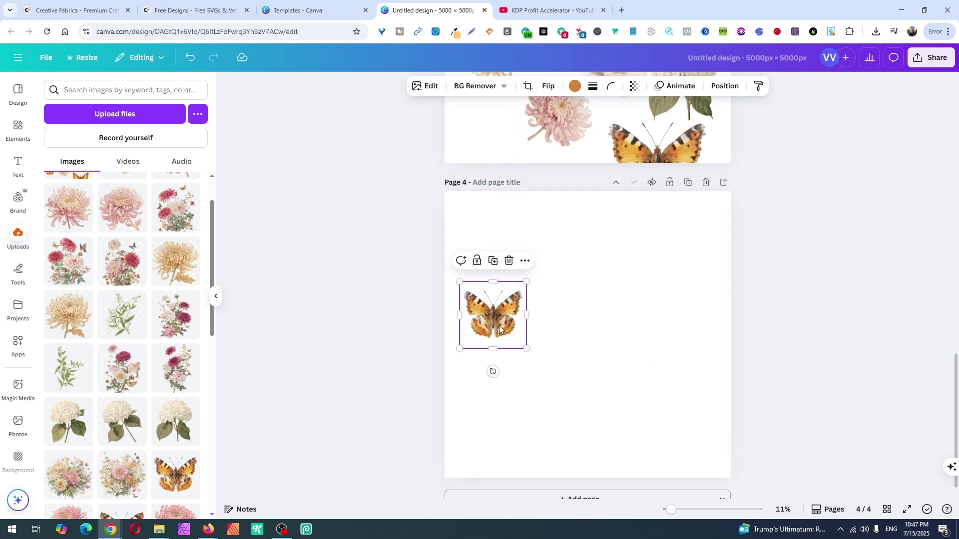
{"action": "left_click", "coordinate": [493, 261]}
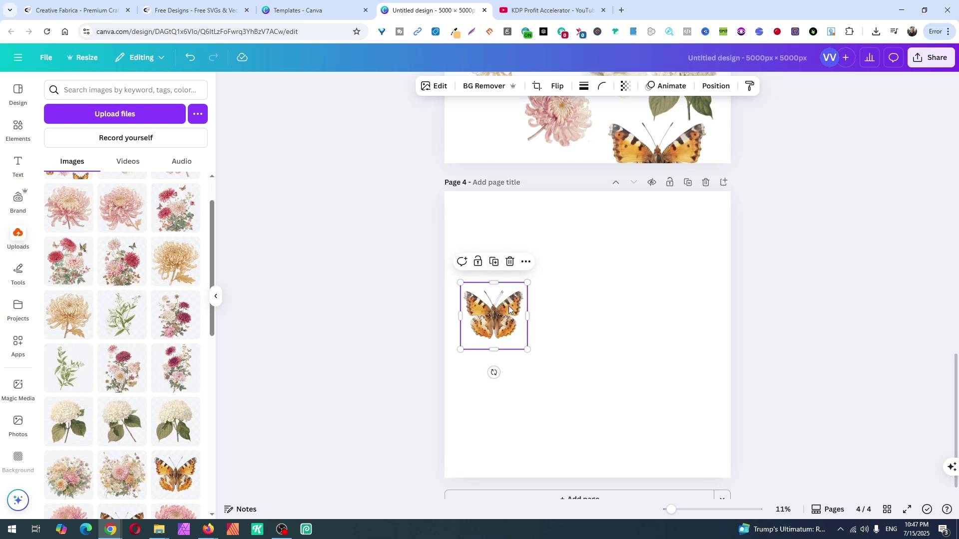
{"action": "left_click_drag", "start_coordinate": [510, 309], "coordinate": [695, 235]}
{"action": "key", "text": "Delete"}
{"action": "left_click", "coordinate": [507, 314]}
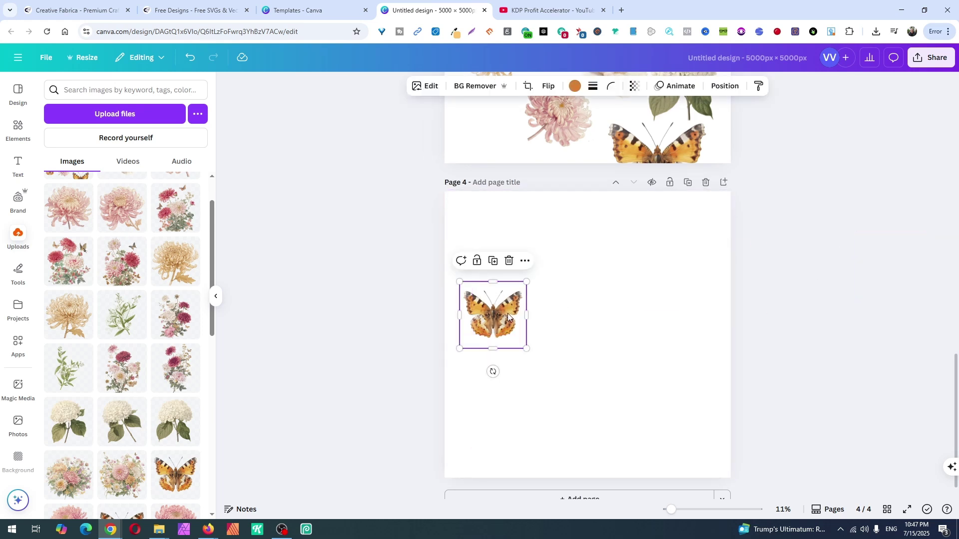
{"action": "key", "text": "ctrl+d"}
{"action": "left_click_drag", "start_coordinate": [508, 314], "coordinate": [901, 258]}
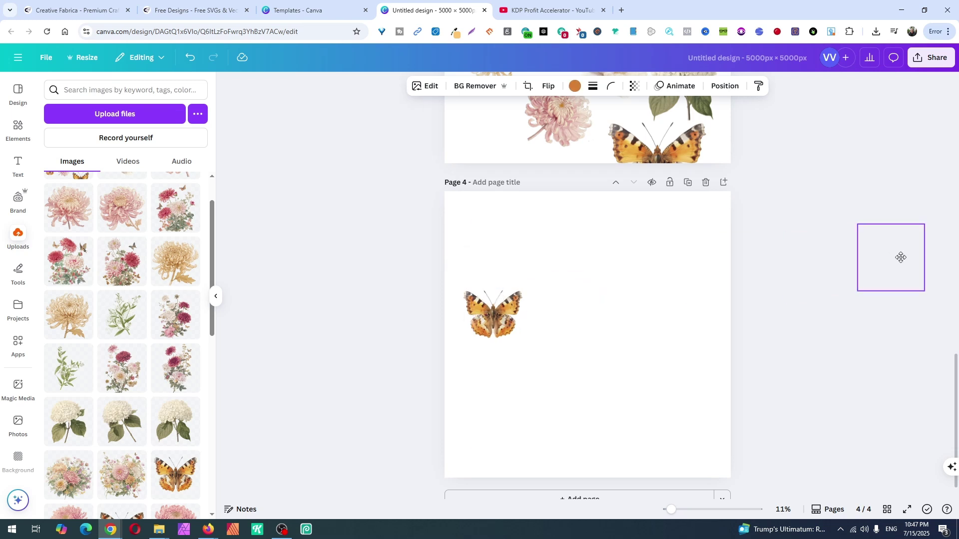
- Duplicate the butterfly on page 4, place the copy on the page's right side, and shift both to different heights
{"action": "left_click", "coordinate": [501, 318]}
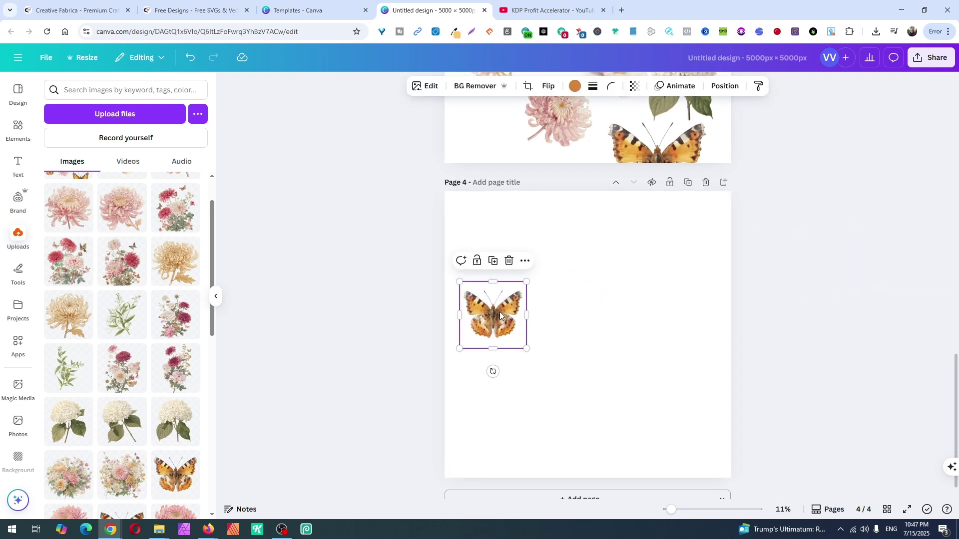
{"action": "key", "text": "ctrl+d"}
{"action": "left_click_drag", "start_coordinate": [500, 315], "coordinate": [638, 311]}
{"action": "left_click_drag", "start_coordinate": [500, 311], "coordinate": [493, 277]}
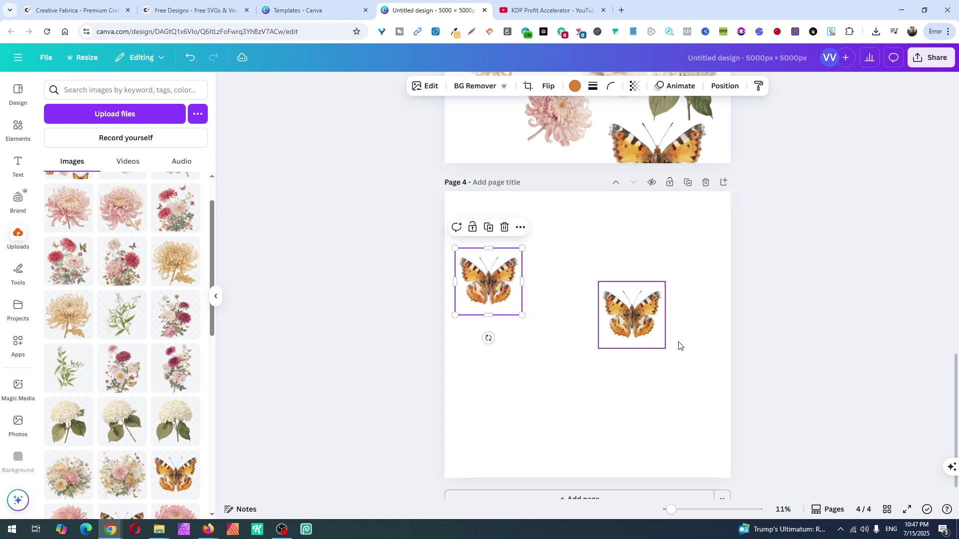
{"action": "left_click_drag", "start_coordinate": [641, 325], "coordinate": [675, 310]}
{"action": "left_click_drag", "start_coordinate": [727, 436], "coordinate": [549, 377]}
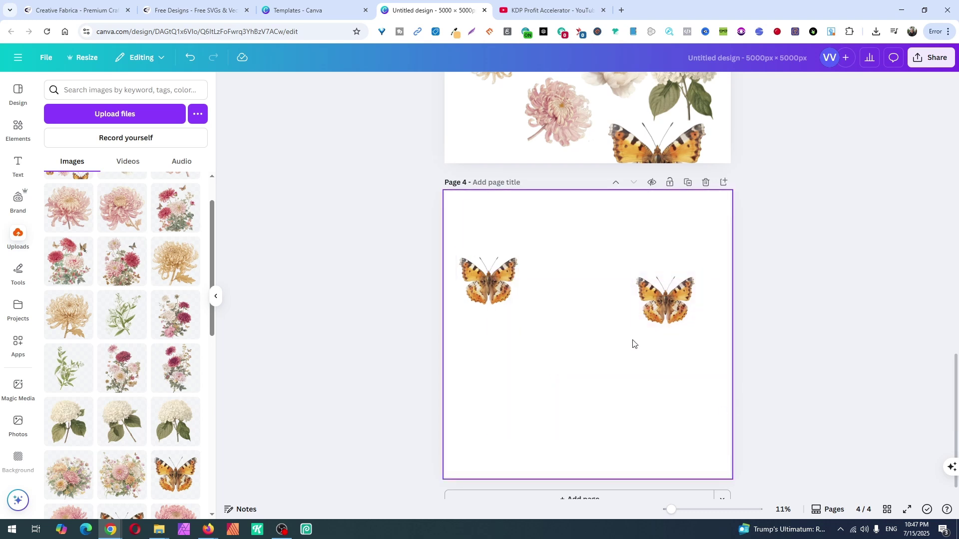
- Align the two butterflies on page 4 with each other using the Middle alignment
{"action": "left_click", "coordinate": [495, 279]}
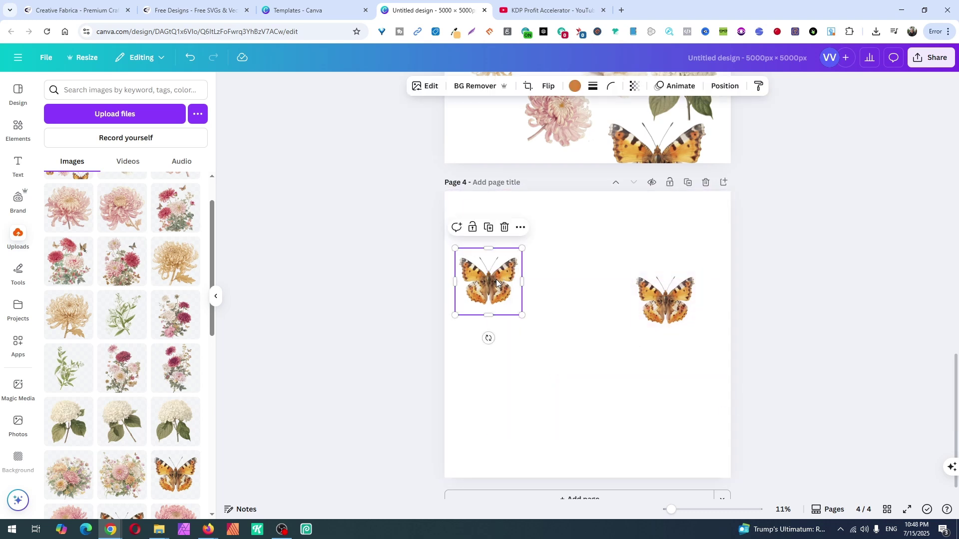
{"action": "left_click", "coordinate": [666, 300], "text": "shift"}
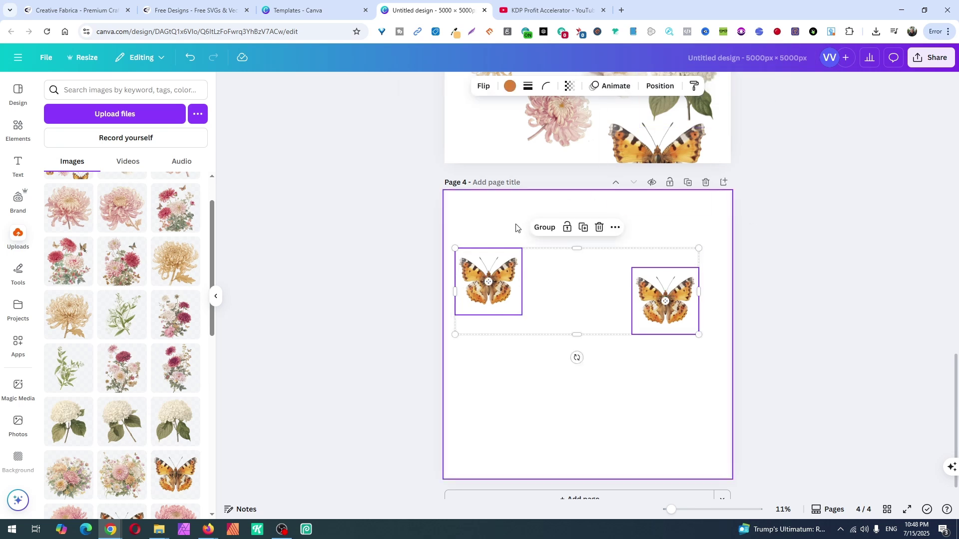
{"action": "left_click", "coordinate": [615, 231]}
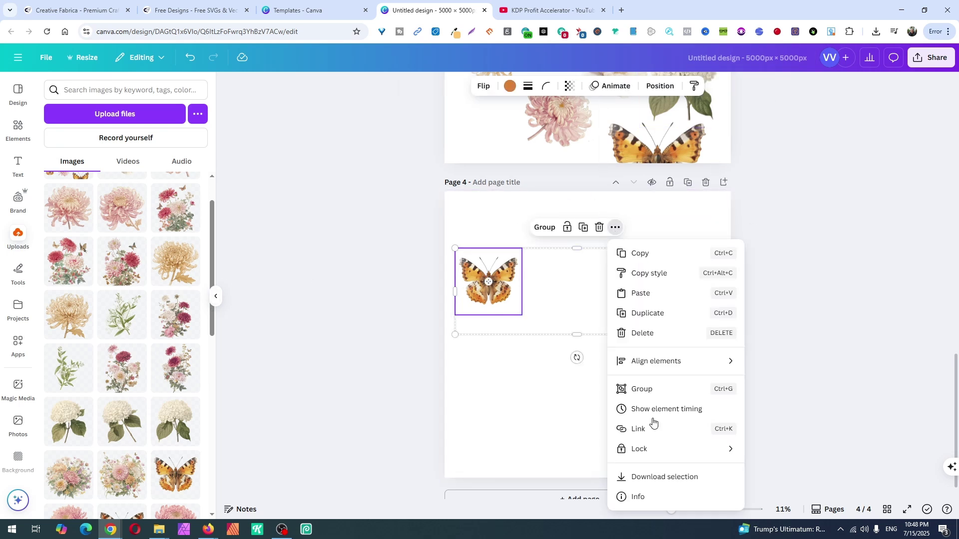
{"action": "mouse_move", "coordinate": [664, 364]}
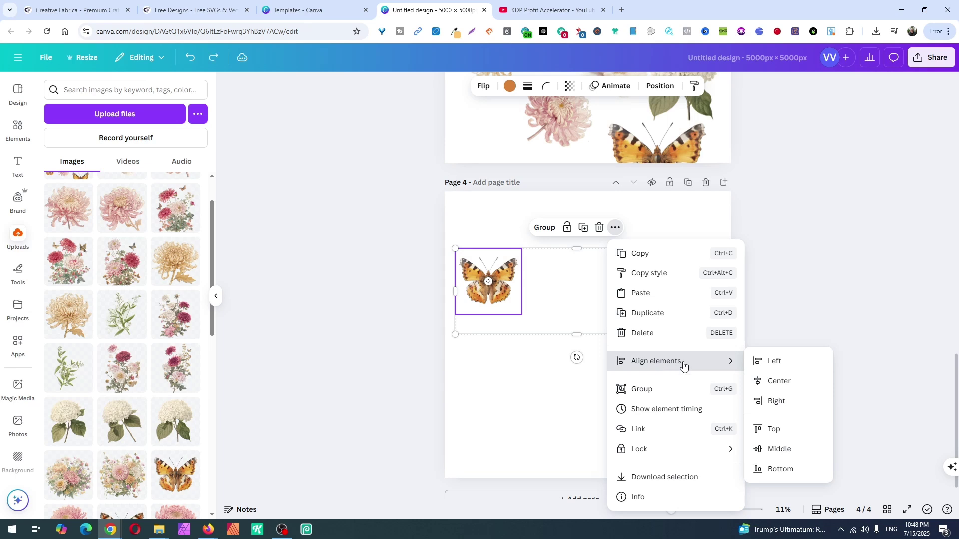
{"action": "left_click", "coordinate": [799, 449]}
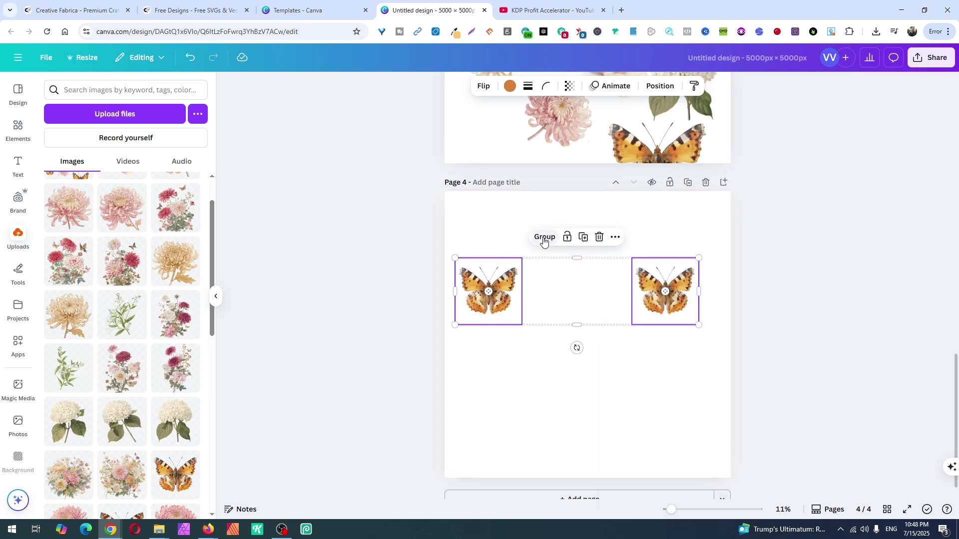
- Group the two aligned butterflies and move the group slightly up and to the right
{"action": "right_click", "coordinate": [505, 277]}
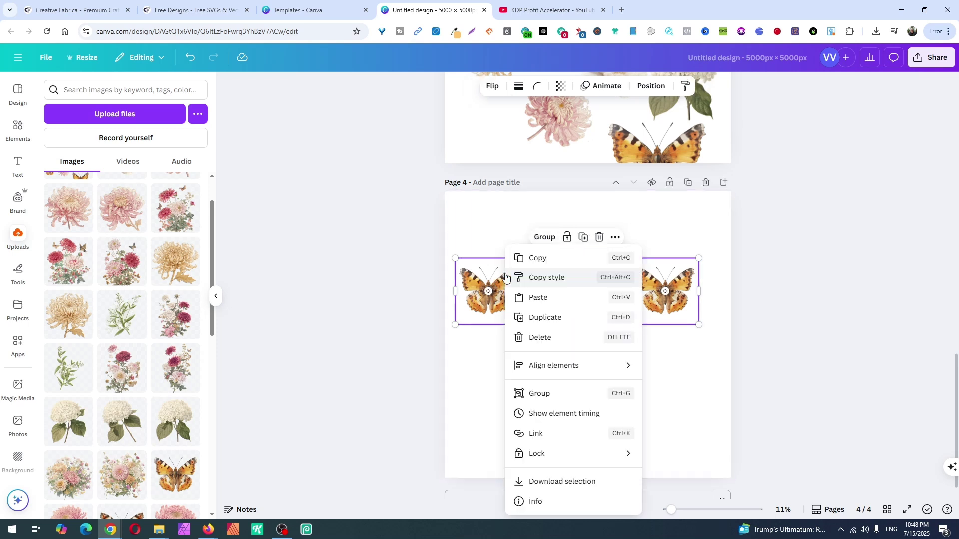
{"action": "left_click", "coordinate": [574, 397]}
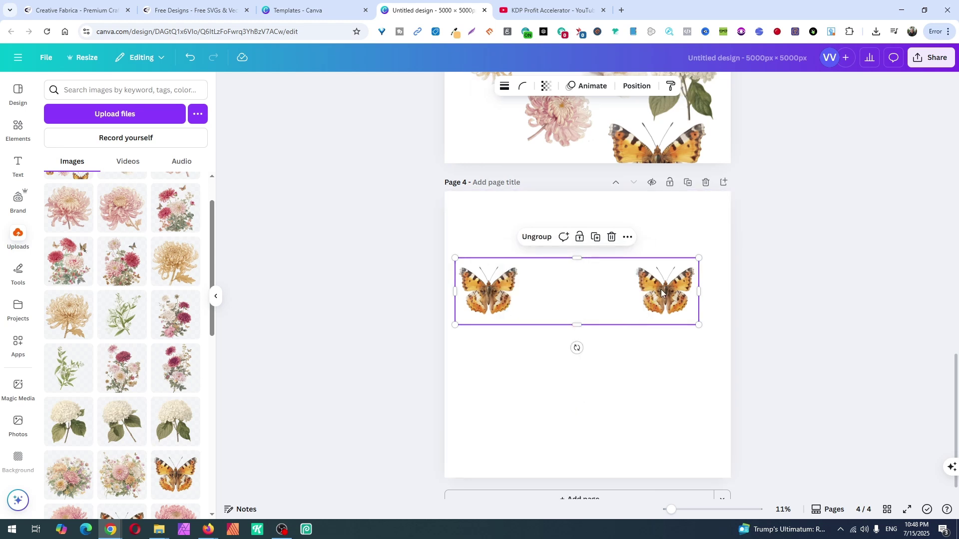
{"action": "mouse_move", "coordinate": [661, 289]}
{"action": "left_mouse_down"}
{"action": "mouse_move", "coordinate": [695, 284]}
{"action": "mouse_move", "coordinate": [672, 280]}
{"action": "left_mouse_up"}
{"action": "left_click", "coordinate": [696, 420]}
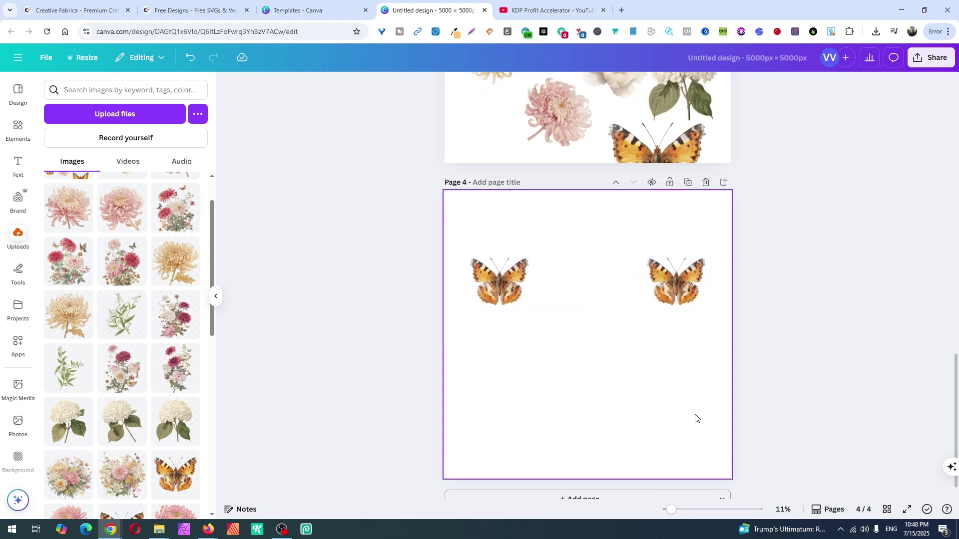